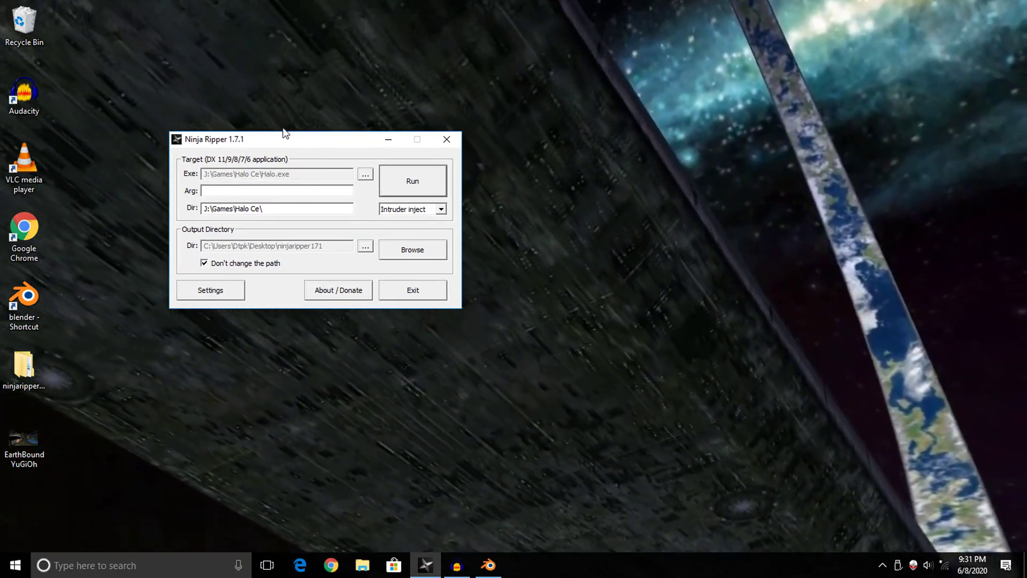
Reposition the Ninja Ripper 1.7.1 window, first higher, then down and to the right
{"action": "left_click_drag", "start_coordinate": [288, 138], "coordinate": [285, 97]}
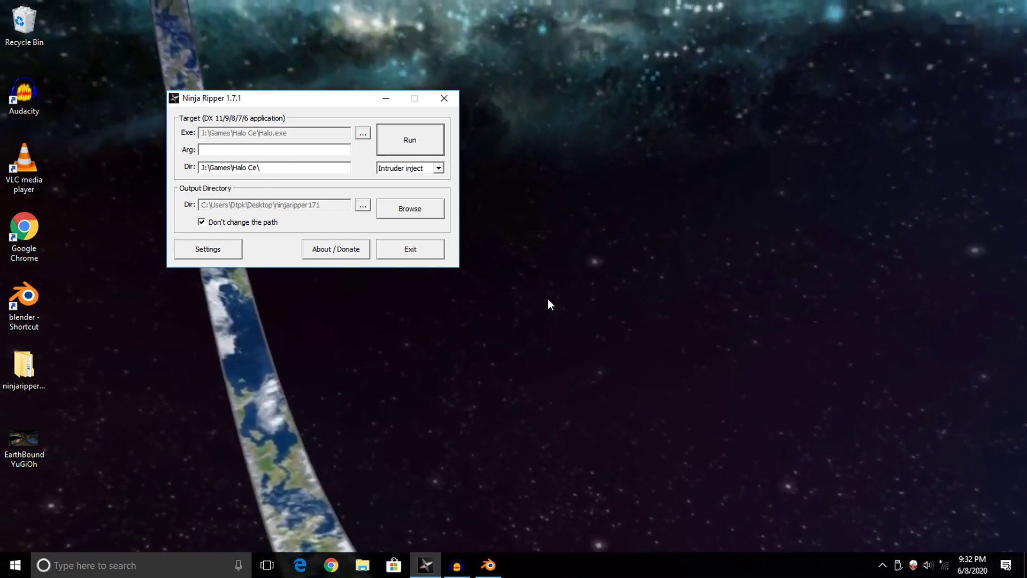
{"action": "left_click_drag", "start_coordinate": [330, 99], "coordinate": [357, 91]}
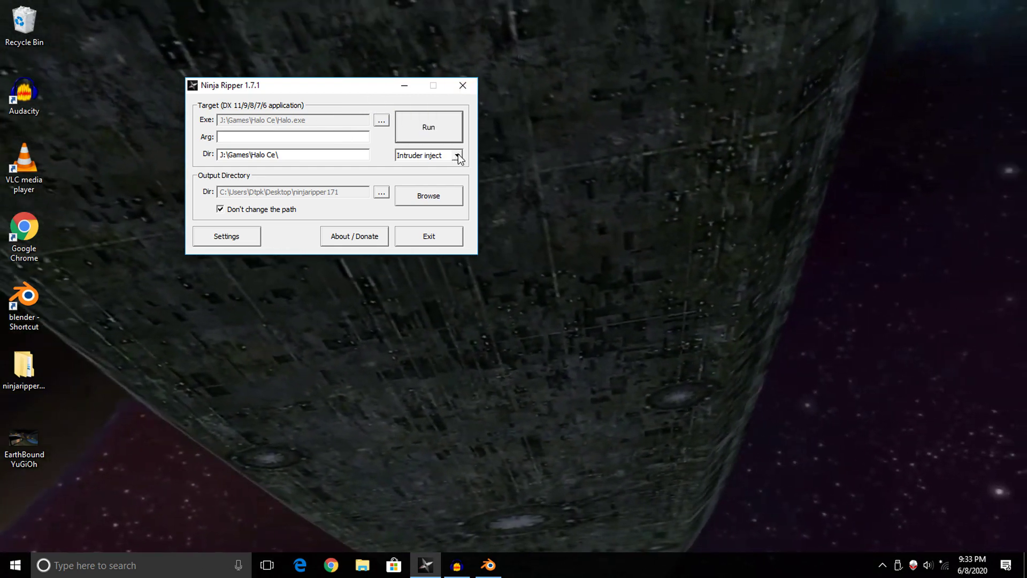
{"action": "left_click", "coordinate": [458, 155]}
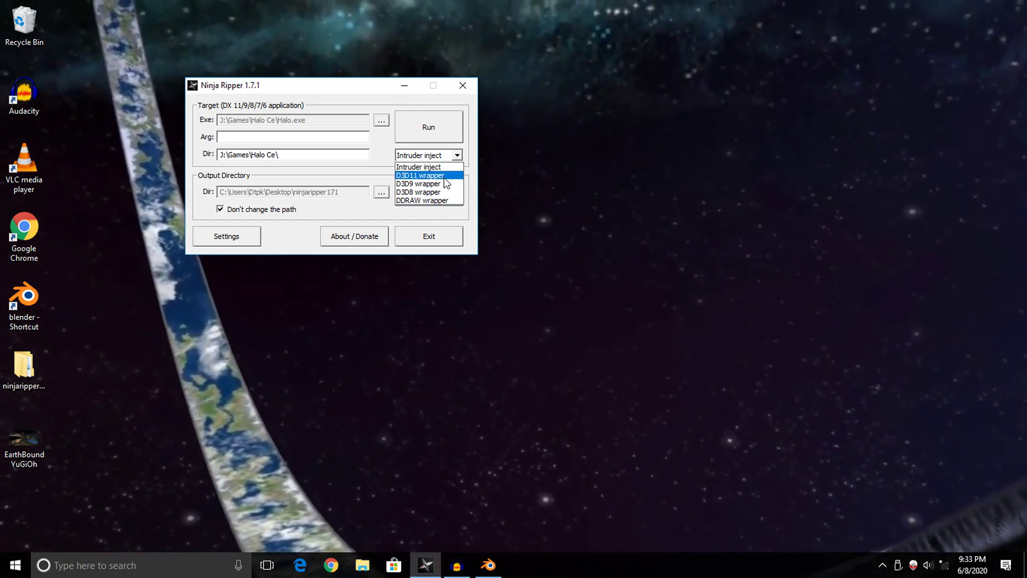
Open the help_en document from the ninjaripper1.7.1 folder
{"action": "double_click", "coordinate": [25, 366]}
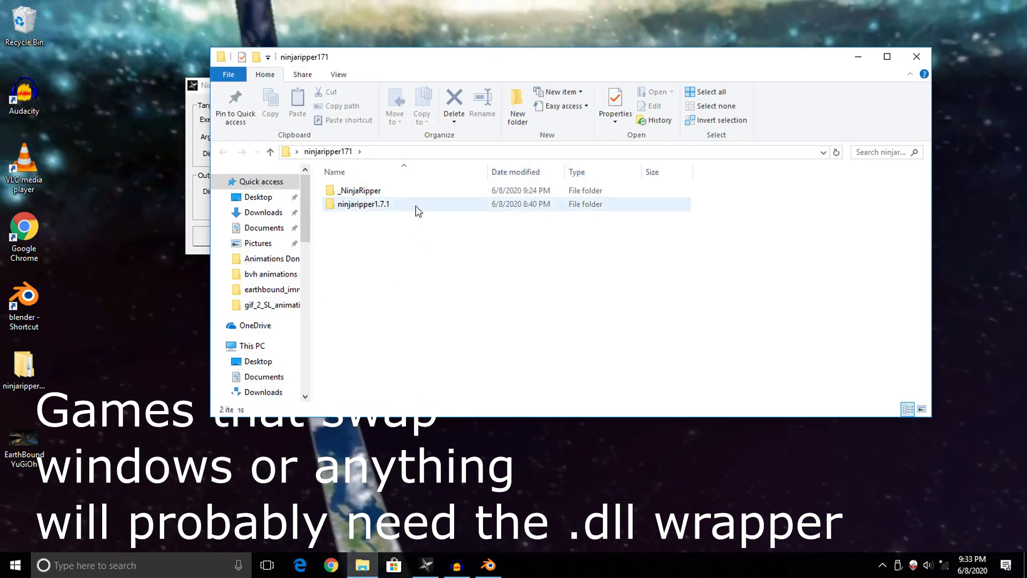
{"action": "double_click", "coordinate": [418, 210]}
{"action": "left_click_drag", "start_coordinate": [445, 63], "coordinate": [774, 119]}
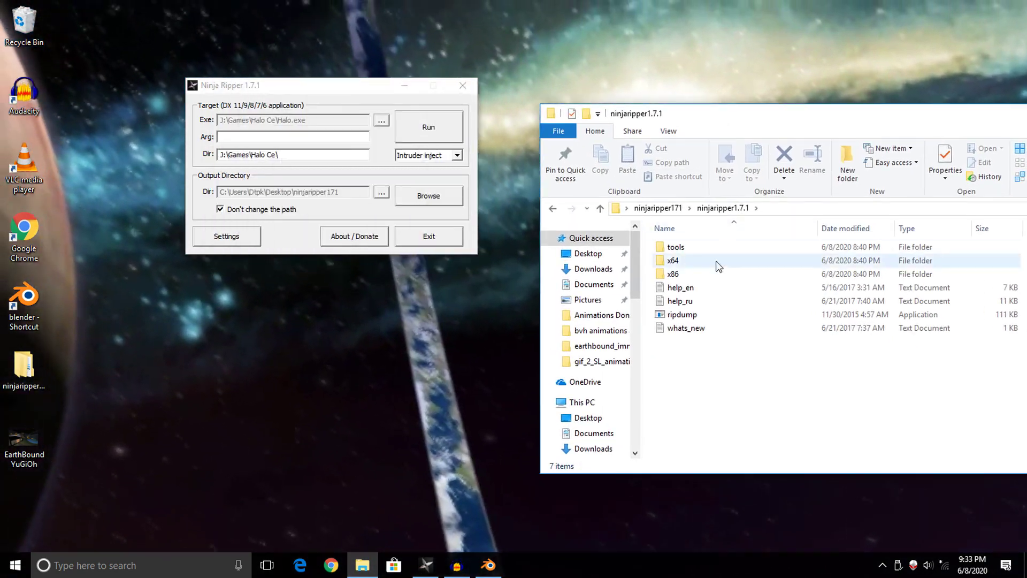
{"action": "double_click", "coordinate": [705, 287]}
Highlight the four wrapper mode descriptions in help_en, then close Notepad
{"action": "left_click_drag", "start_coordinate": [475, 70], "coordinate": [782, 53]}
{"action": "scroll", "coordinate": [530, 239], "scroll_direction": "down", "scroll_amount": 7}
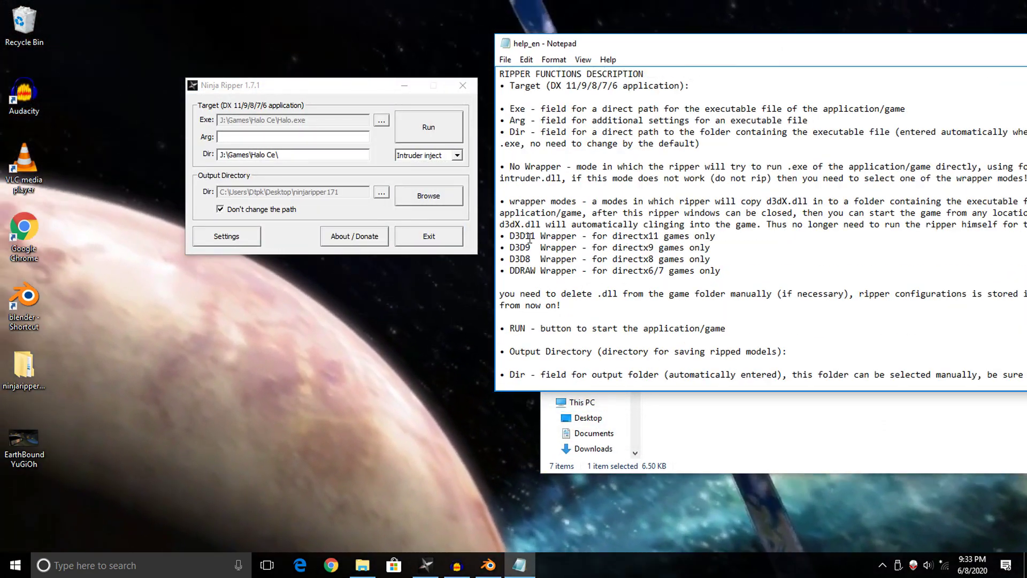
{"action": "left_click_drag", "start_coordinate": [500, 236], "coordinate": [796, 273]}
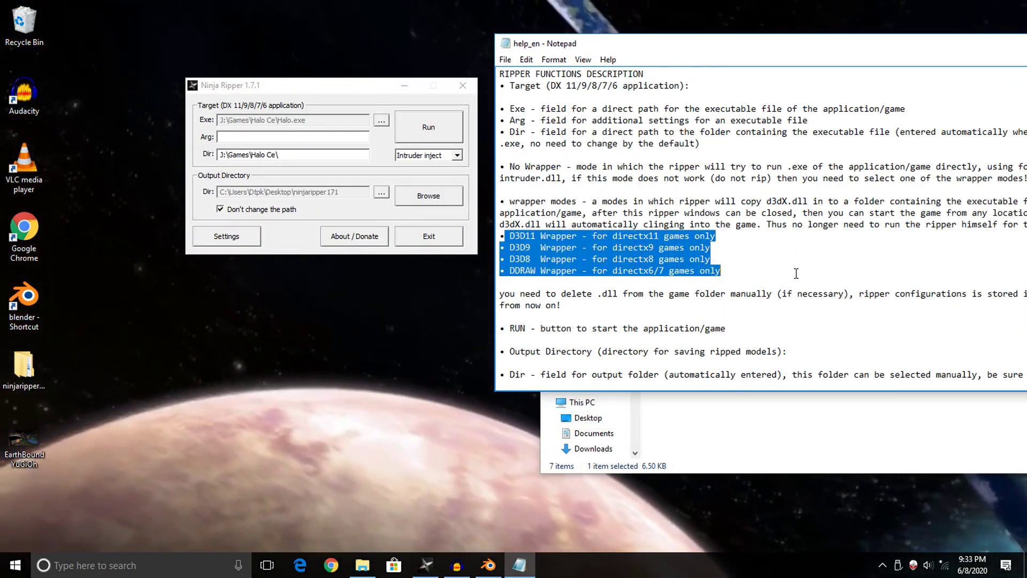
{"action": "left_click_drag", "start_coordinate": [919, 50], "coordinate": [408, 139]}
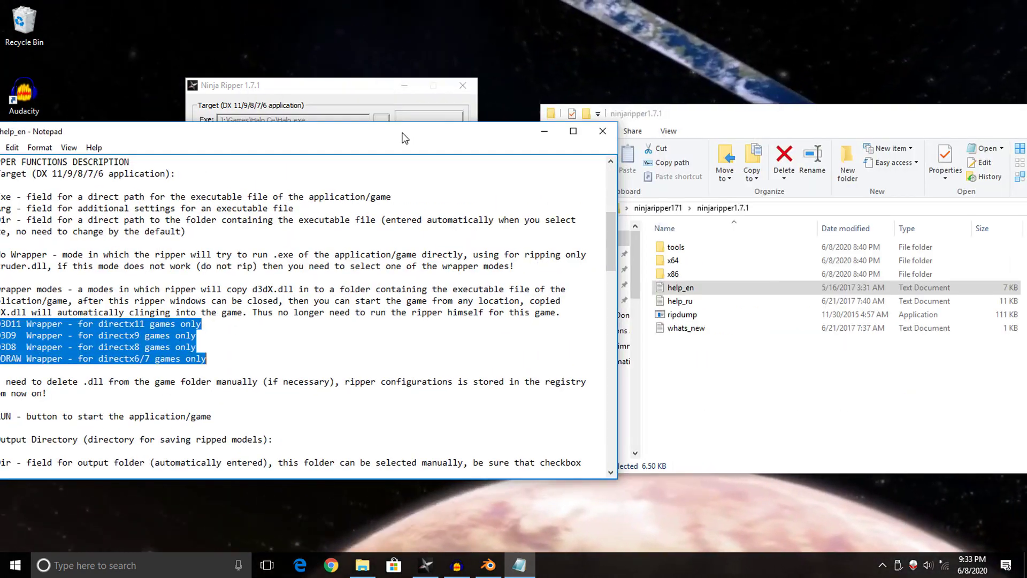
{"action": "left_click", "coordinate": [599, 133]}
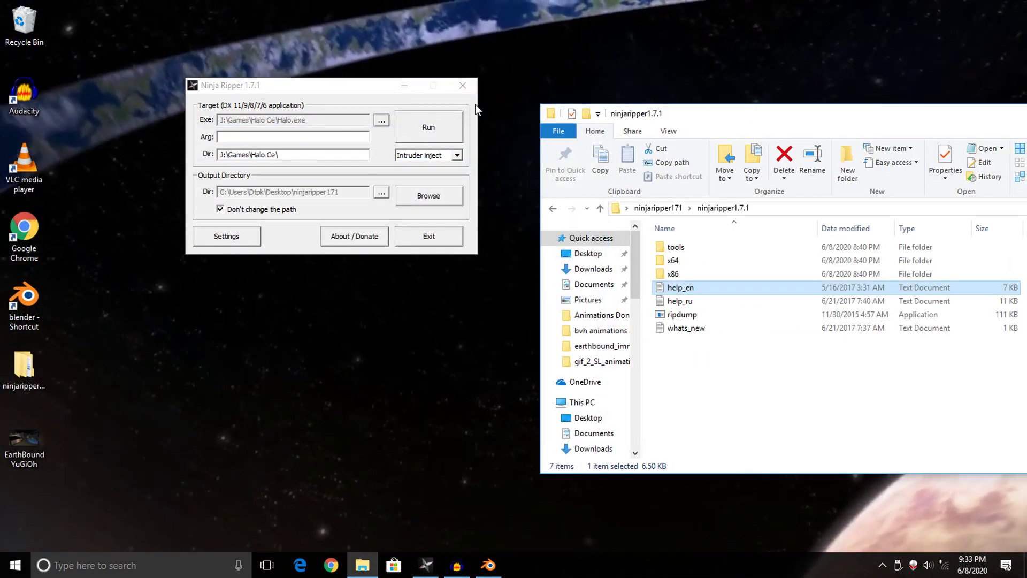
{"action": "left_click", "coordinate": [458, 156]}
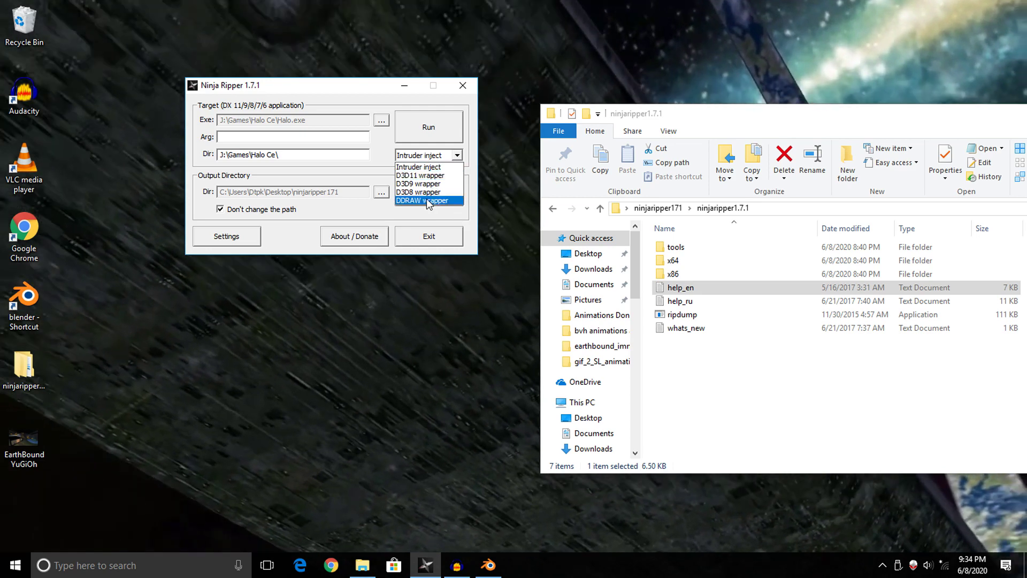
{"action": "left_click", "coordinate": [423, 167]}
{"action": "left_click", "coordinate": [437, 156]}
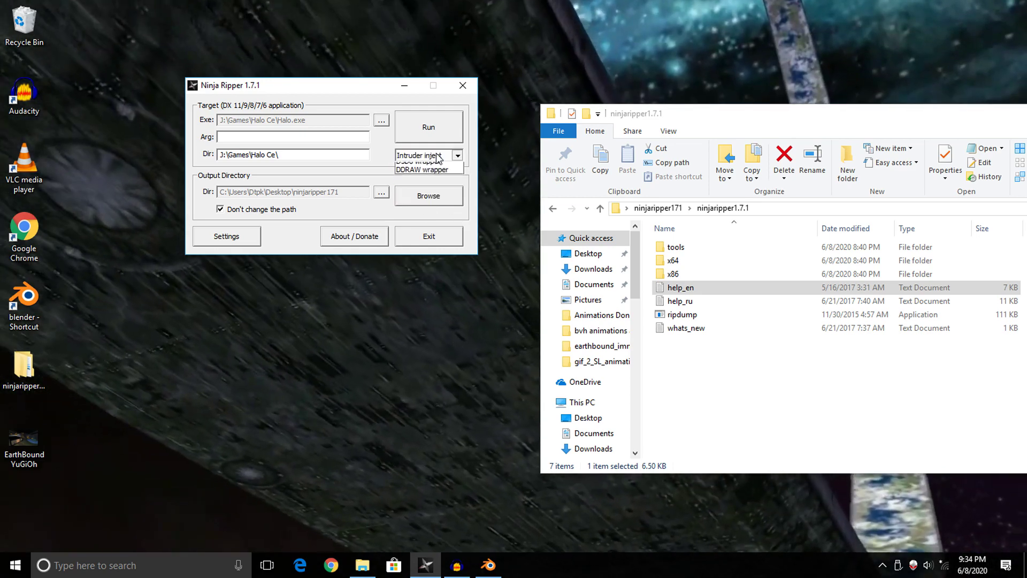
{"action": "left_click", "coordinate": [439, 158]}
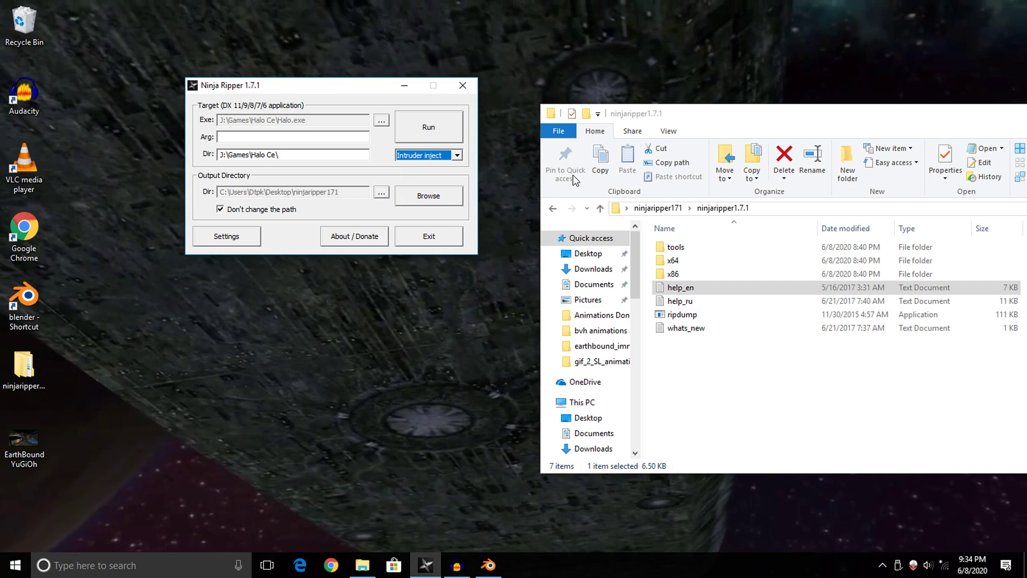
Delete the old 2020.06.08_21.24.46_Halo.exe_1664 rip folder from _NinjaRipper
{"action": "left_click_drag", "start_coordinate": [650, 117], "coordinate": [619, 92]}
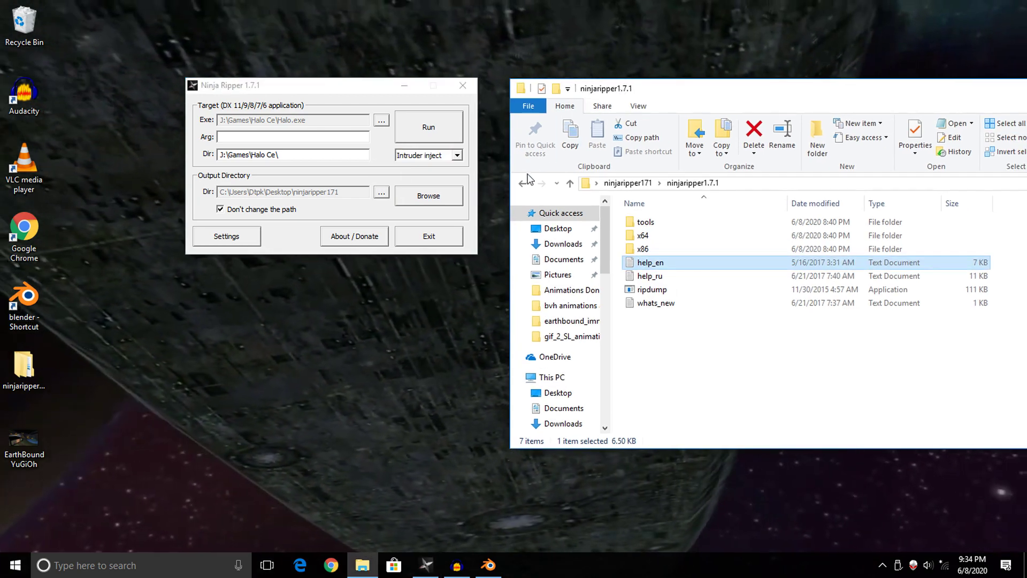
{"action": "left_click", "coordinate": [518, 184]}
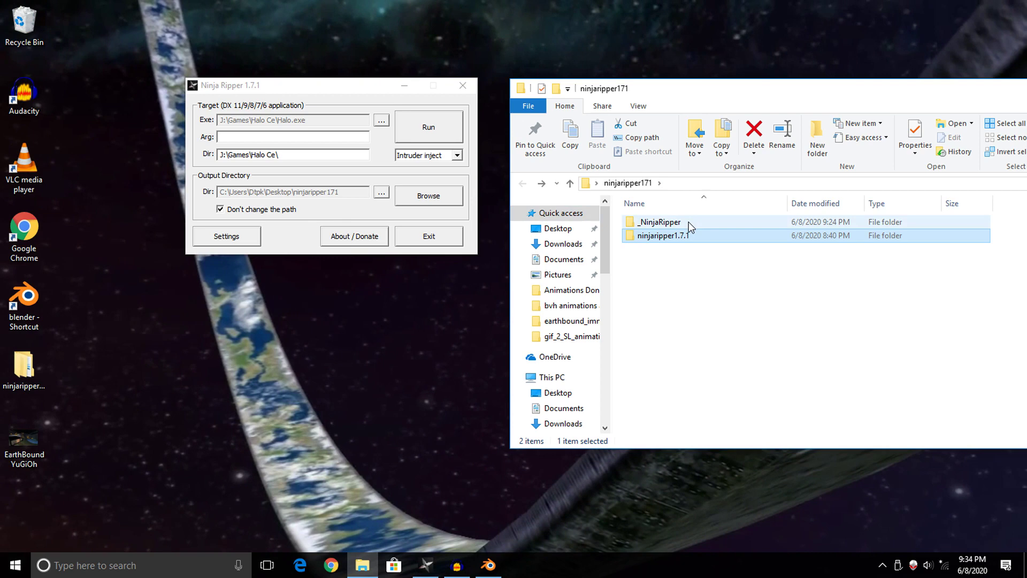
{"action": "double_click", "coordinate": [661, 222]}
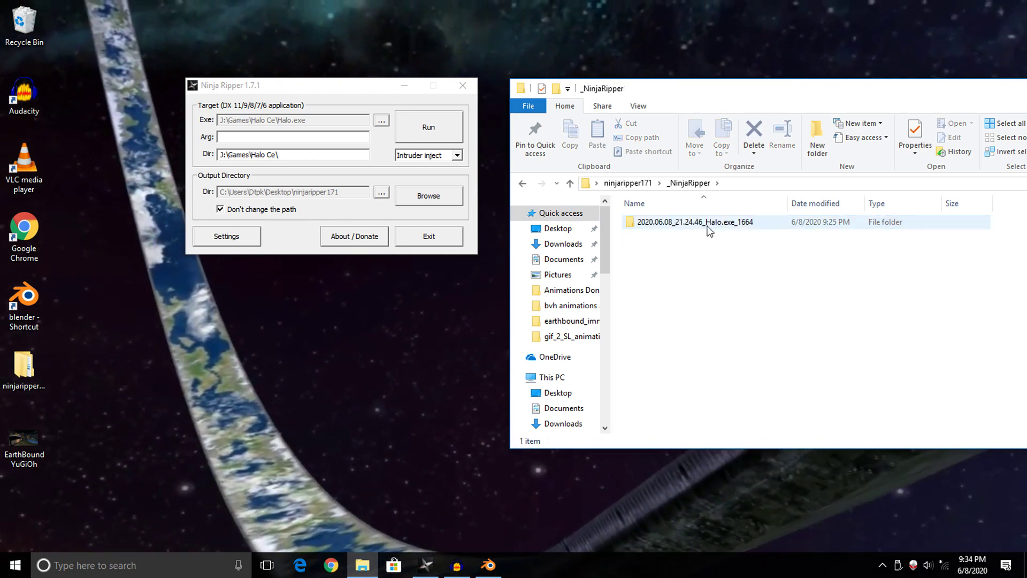
{"action": "right_click", "coordinate": [675, 224]}
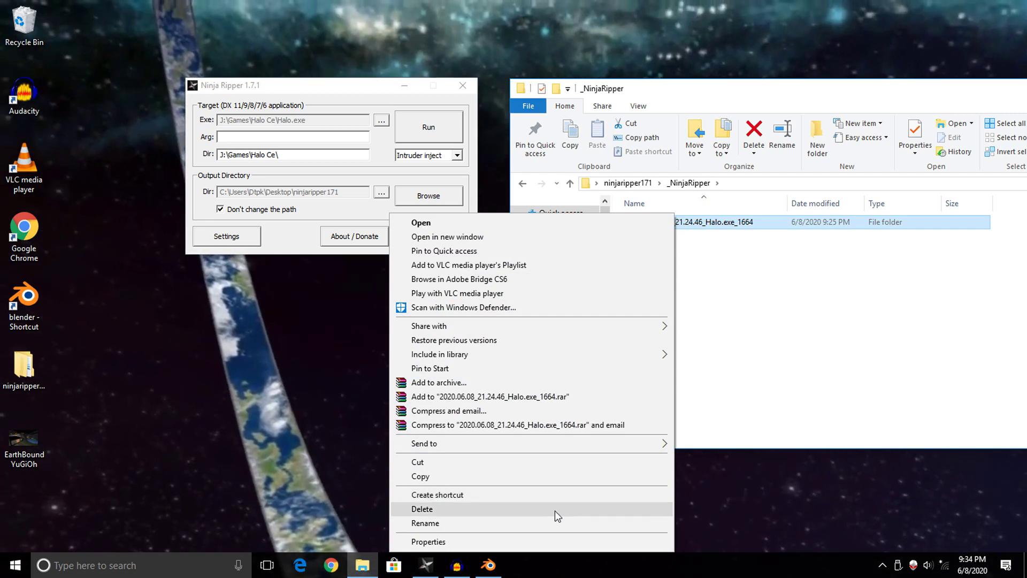
{"action": "left_click", "coordinate": [554, 510]}
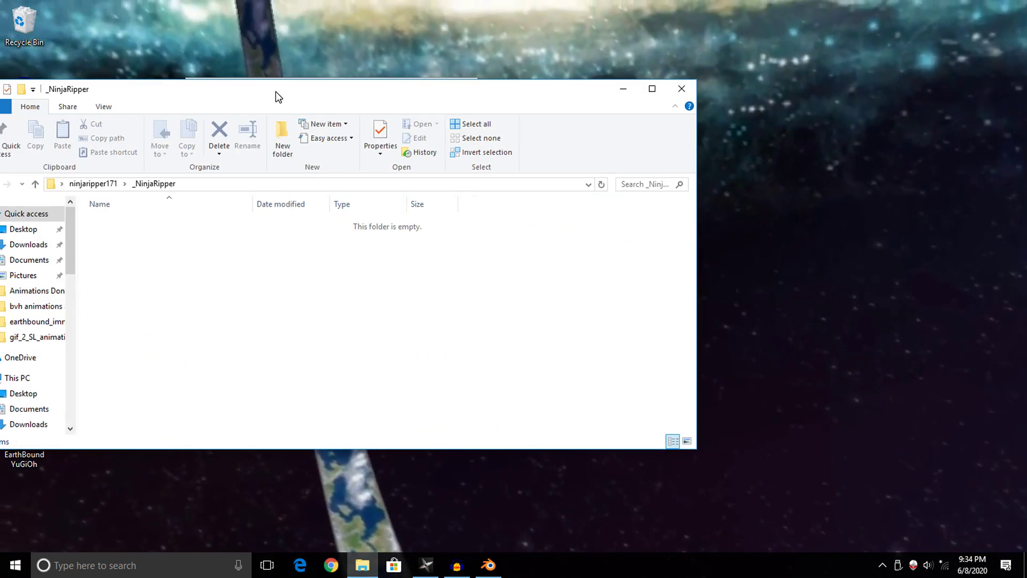
Close the empty folder window and show Ninja Ripper's Settings with F10, F9 and F12 rip keys
{"action": "left_click", "coordinate": [680, 89]}
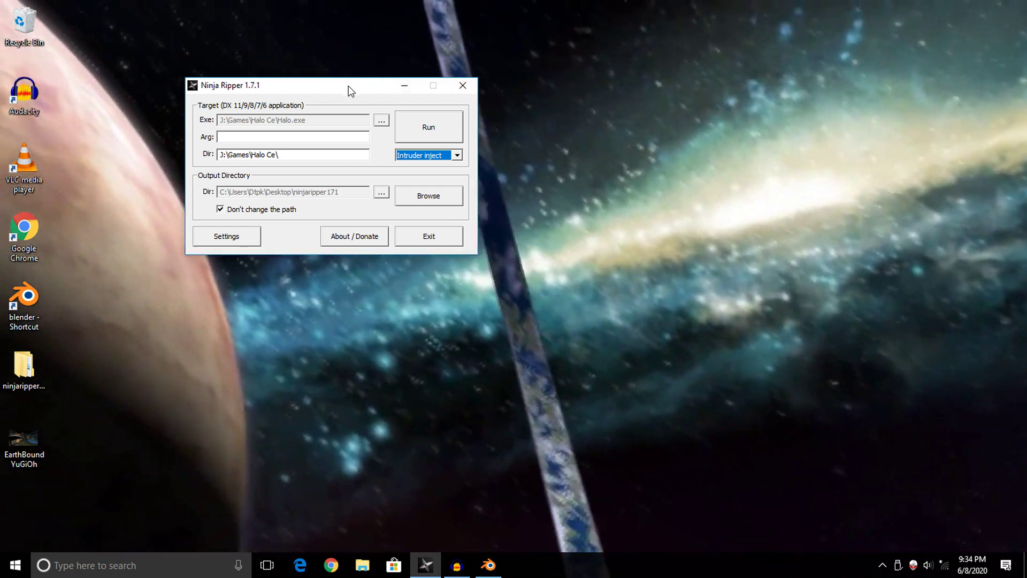
{"action": "left_click_drag", "start_coordinate": [348, 86], "coordinate": [356, 121]}
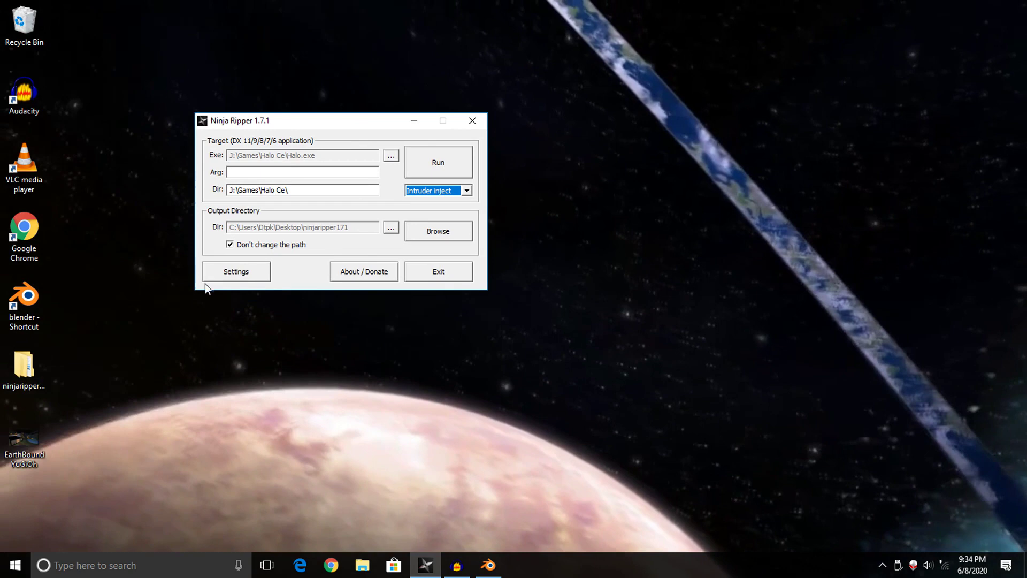
{"action": "left_click", "coordinate": [224, 270]}
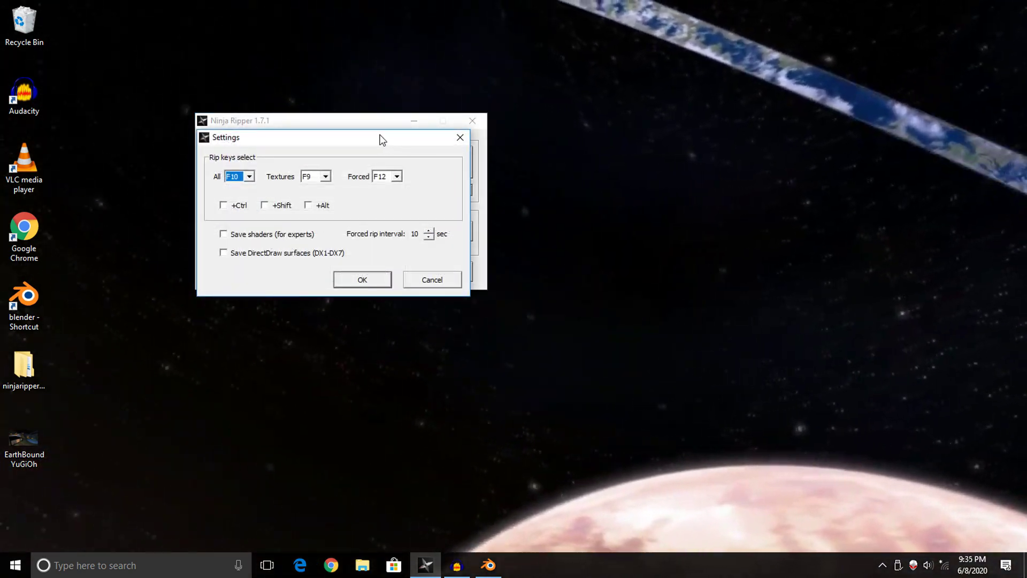
{"action": "left_click_drag", "start_coordinate": [382, 140], "coordinate": [712, 137]}
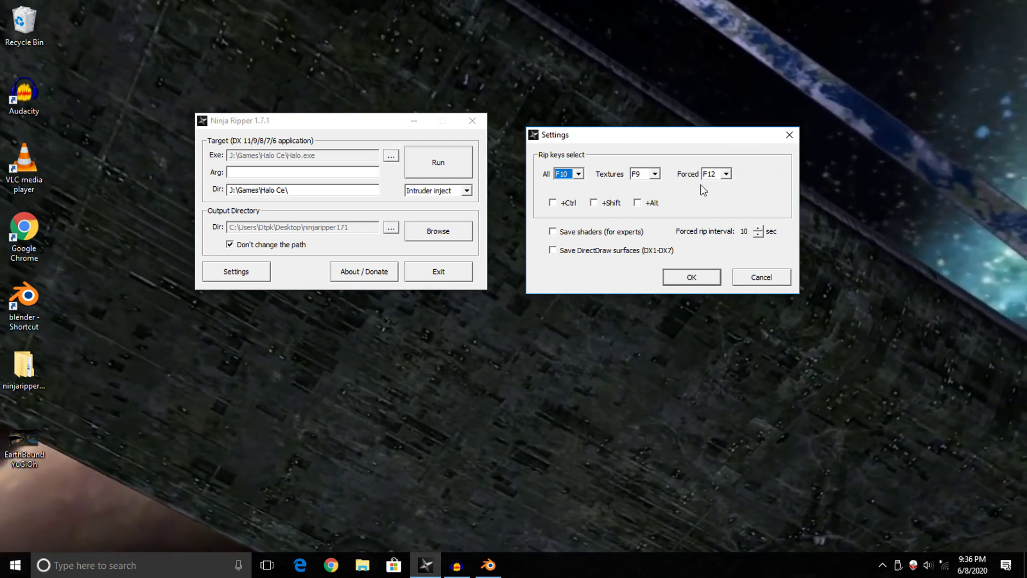
Accept the rip settings, then melee and walk through Halo's Covenant corridors toward the doors
{"action": "left_click", "coordinate": [699, 279]}
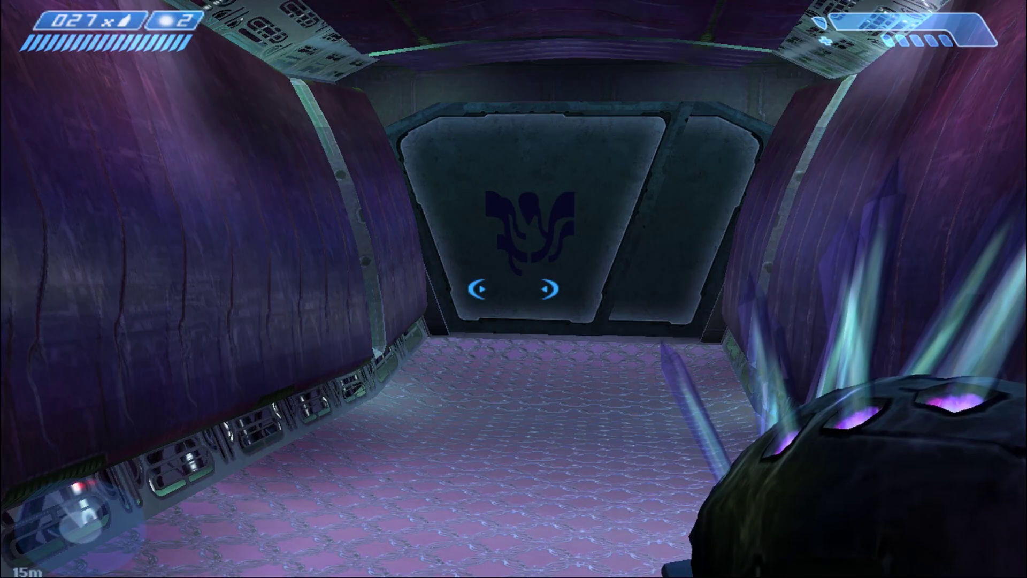
{"action": "key", "text": "f"}
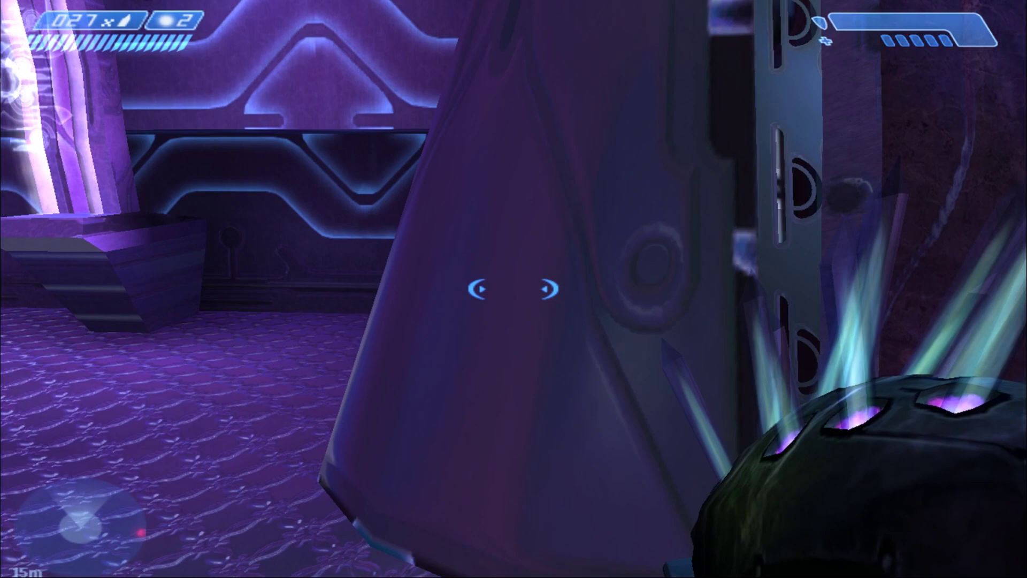
{"action": "key", "text": "w"}
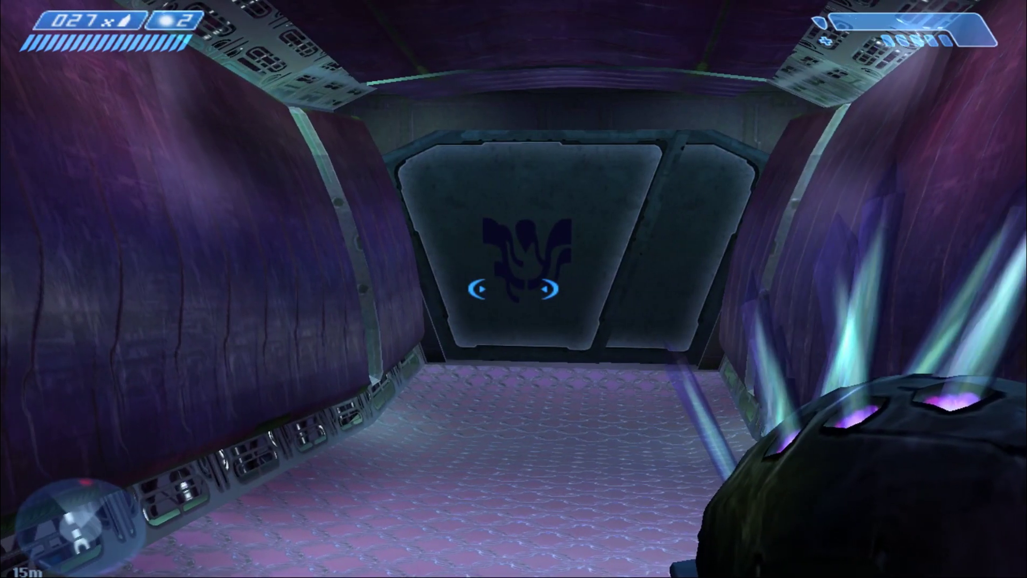
{"action": "key", "text": "w"}
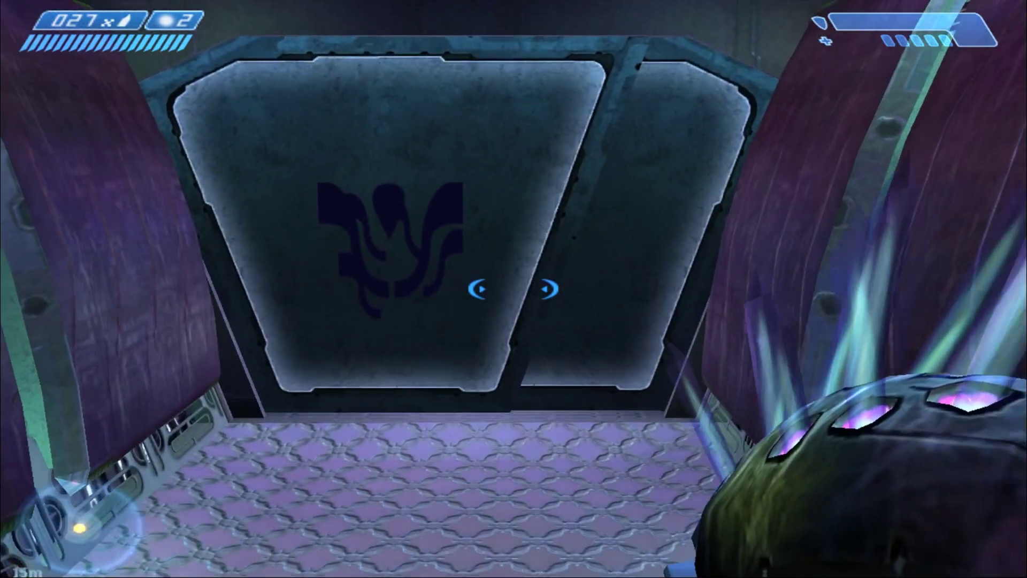
{"action": "key", "text": "w"}
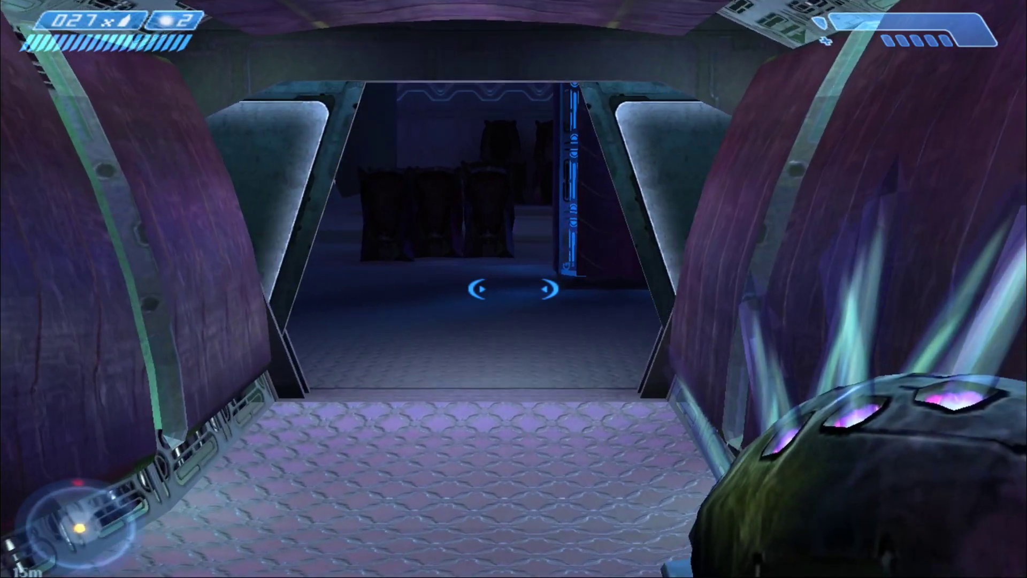
{"action": "key", "text": "w"}
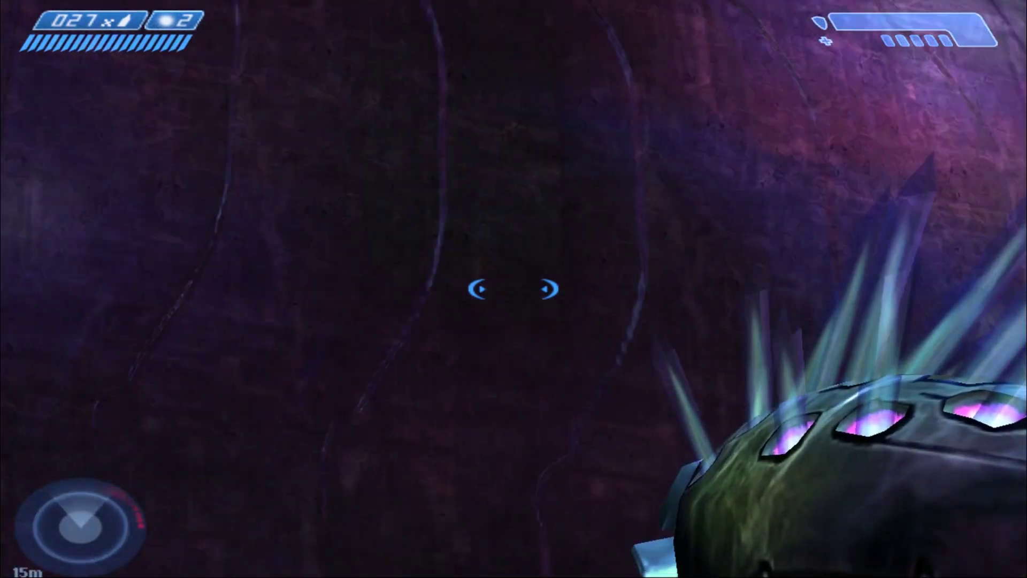
{"action": "key", "text": "w"}
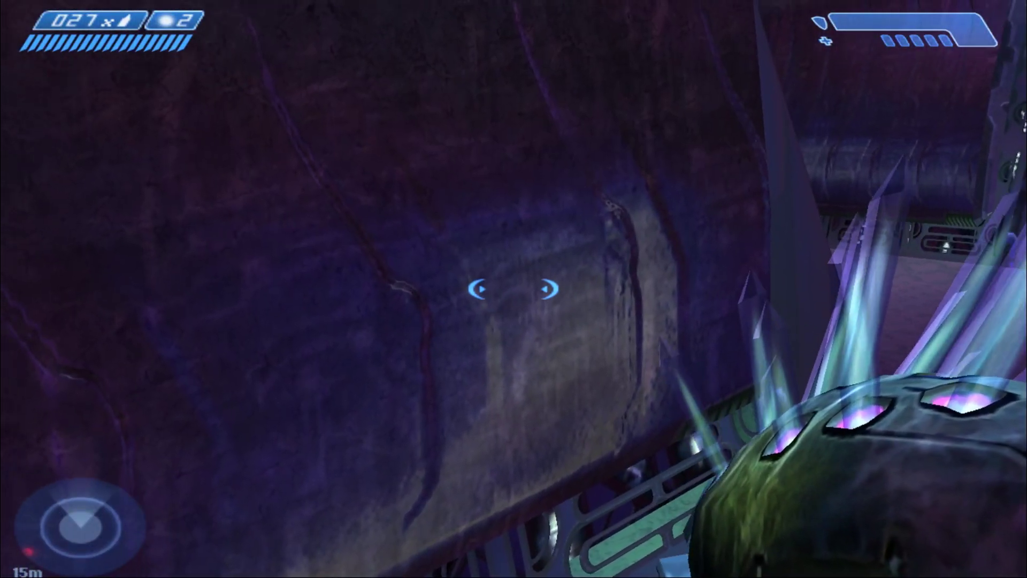
{"action": "key", "text": "w"}
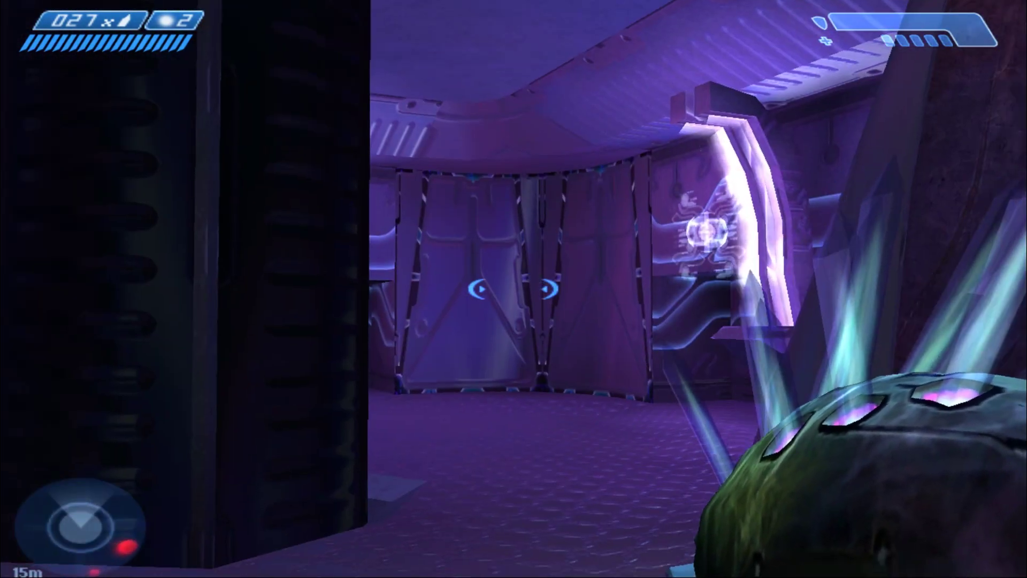
{"action": "key", "text": "w"}
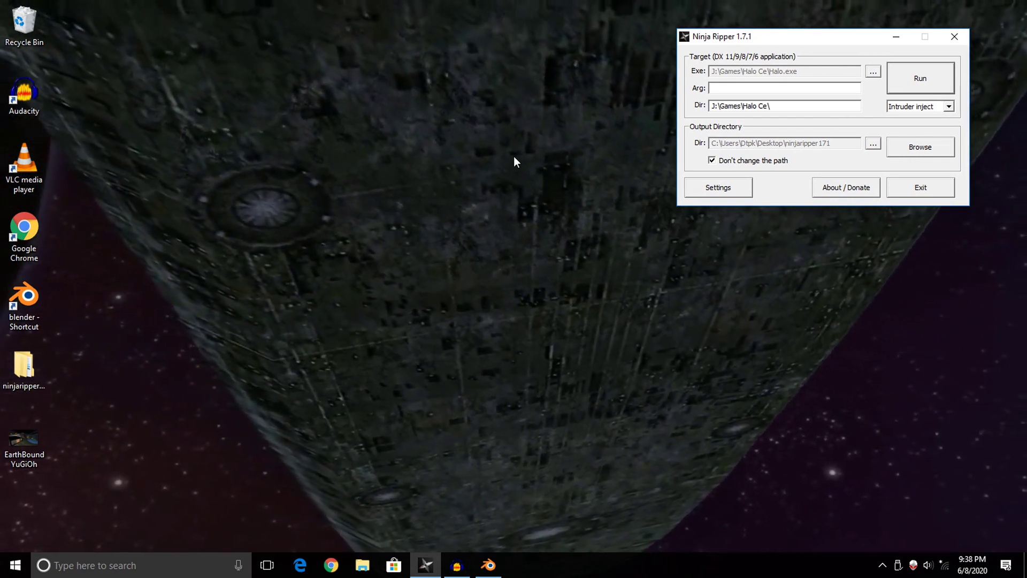
Open ninjaripper171's _NinjaRipper folder showing the 2020.06.08_21.36.46_Halo.exe_8404 capture
{"action": "left_click", "coordinate": [24, 357]}
{"action": "double_click", "coordinate": [25, 358]}
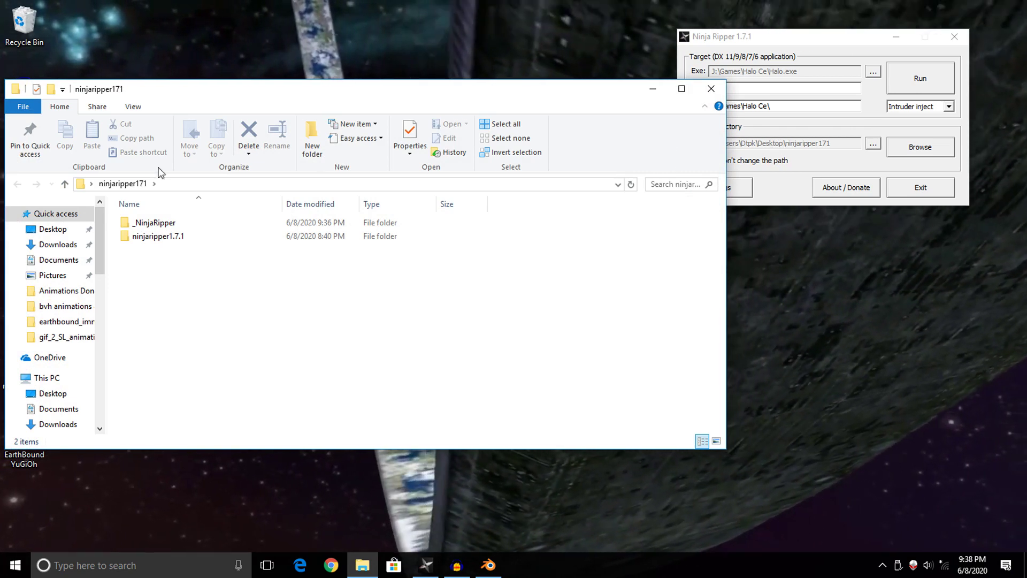
{"action": "double_click", "coordinate": [161, 222]}
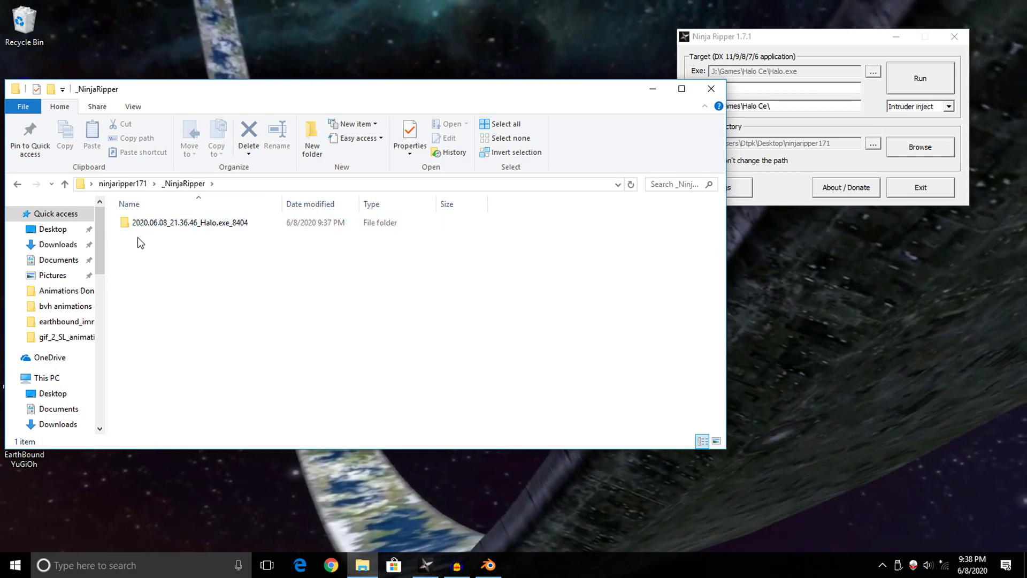
{"action": "left_click_drag", "start_coordinate": [168, 234], "coordinate": [262, 233]}
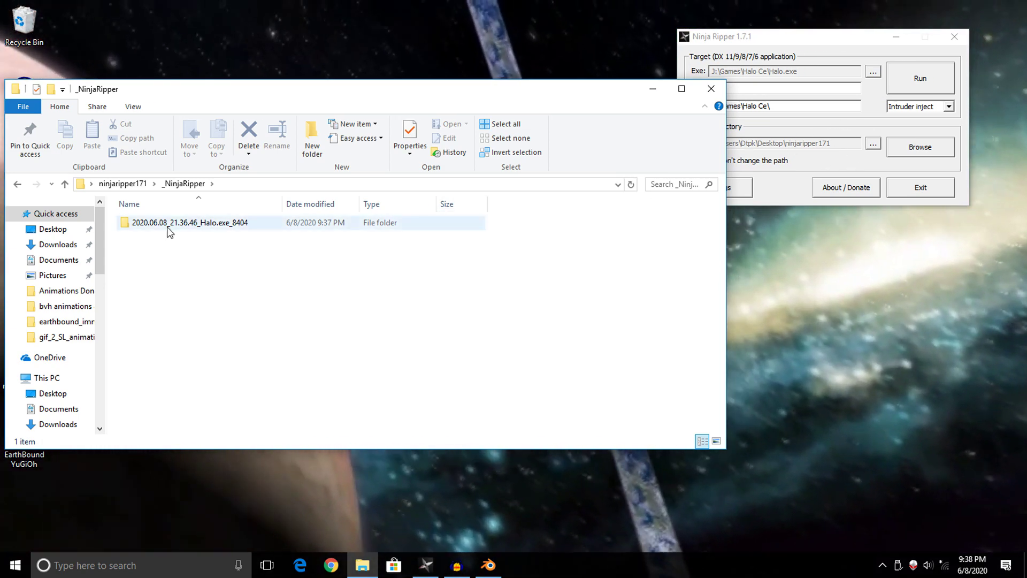
{"action": "left_click_drag", "start_coordinate": [361, 101], "coordinate": [563, 97]}
Scroll through the capture folder's Halo.exe.log hook and vertex entries, then close it
{"action": "double_click", "coordinate": [408, 219]}
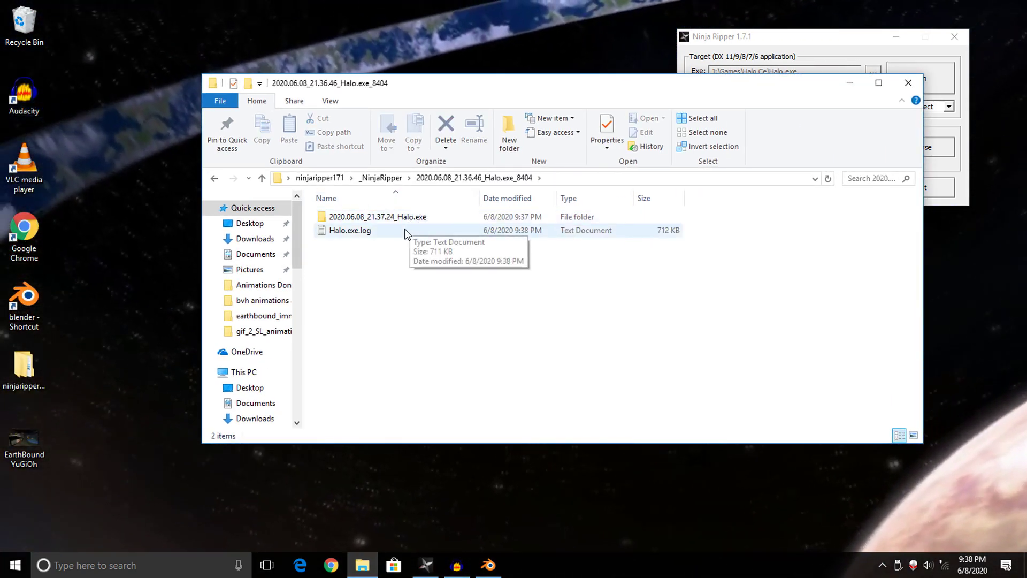
{"action": "double_click", "coordinate": [381, 231]}
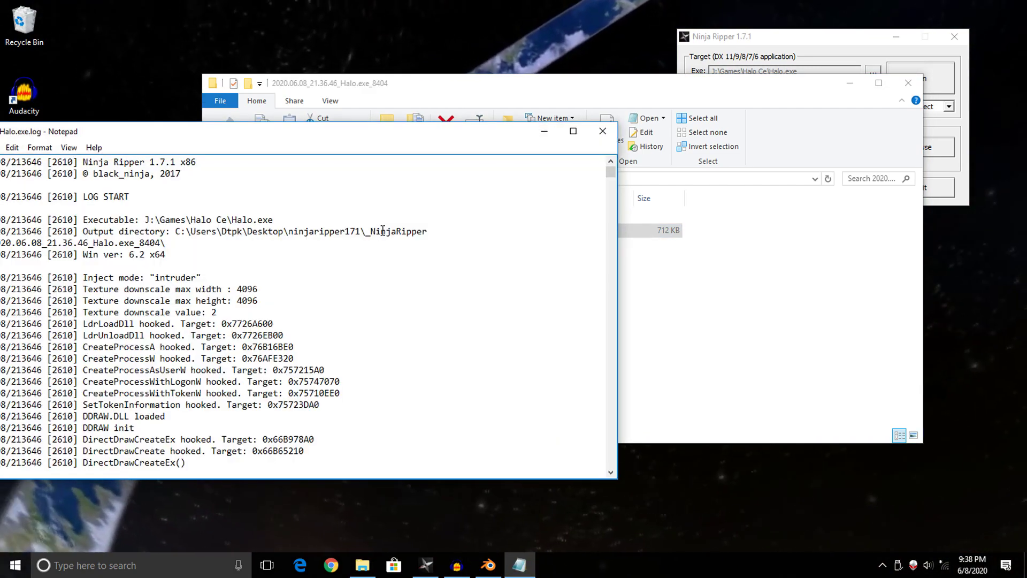
{"action": "left_click_drag", "start_coordinate": [326, 136], "coordinate": [406, 88]}
{"action": "scroll", "coordinate": [449, 222], "scroll_direction": "down", "scroll_amount": 6}
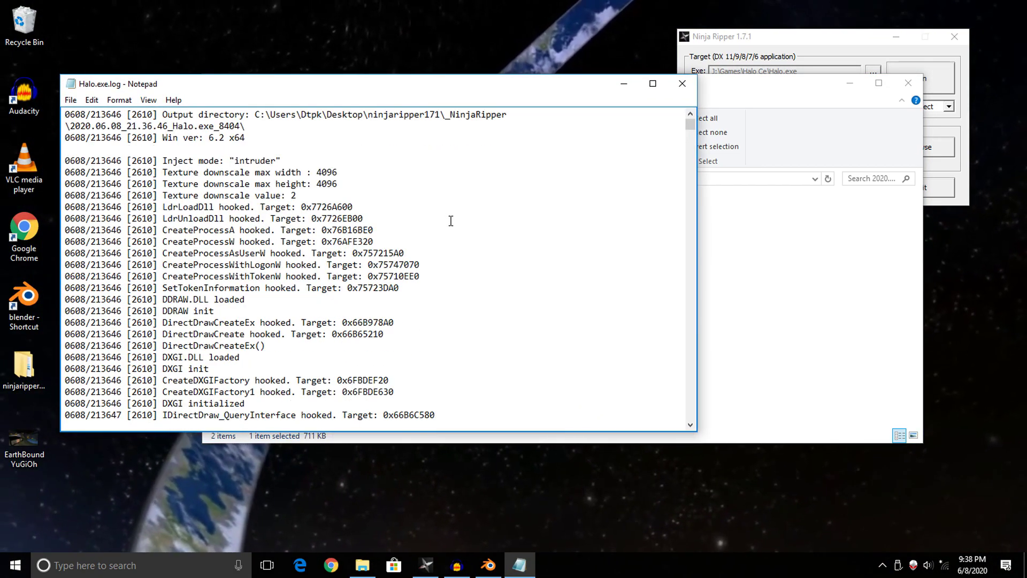
{"action": "scroll", "coordinate": [451, 226], "scroll_direction": "down", "scroll_amount": 20}
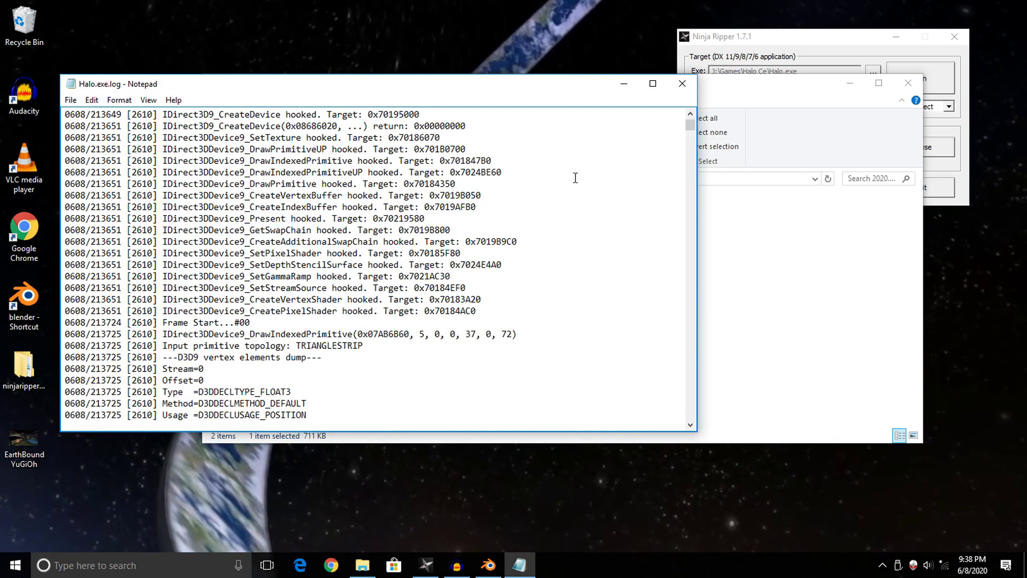
{"action": "scroll", "coordinate": [575, 178], "scroll_direction": "down", "scroll_amount": 7}
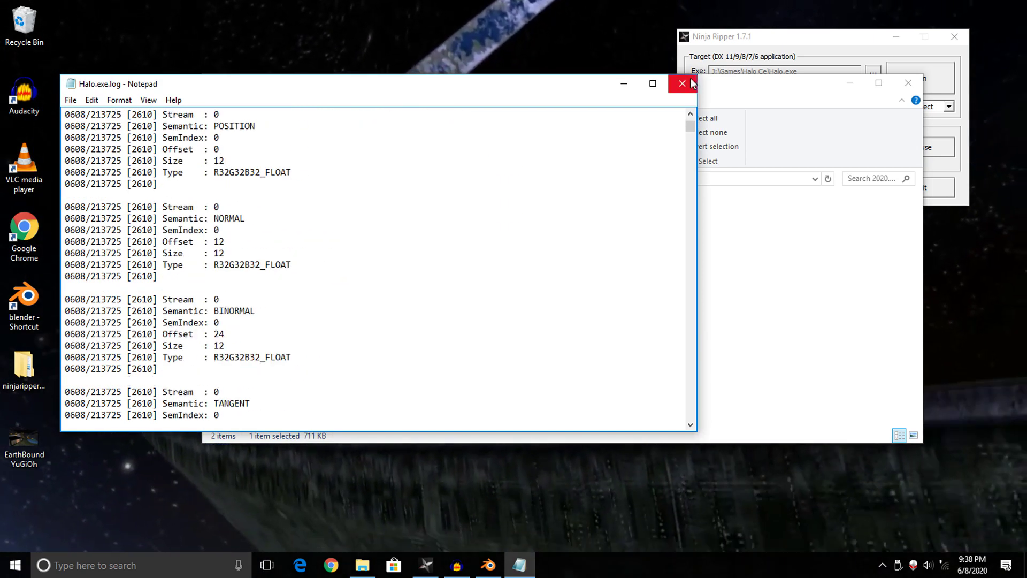
{"action": "left_click", "coordinate": [687, 82]}
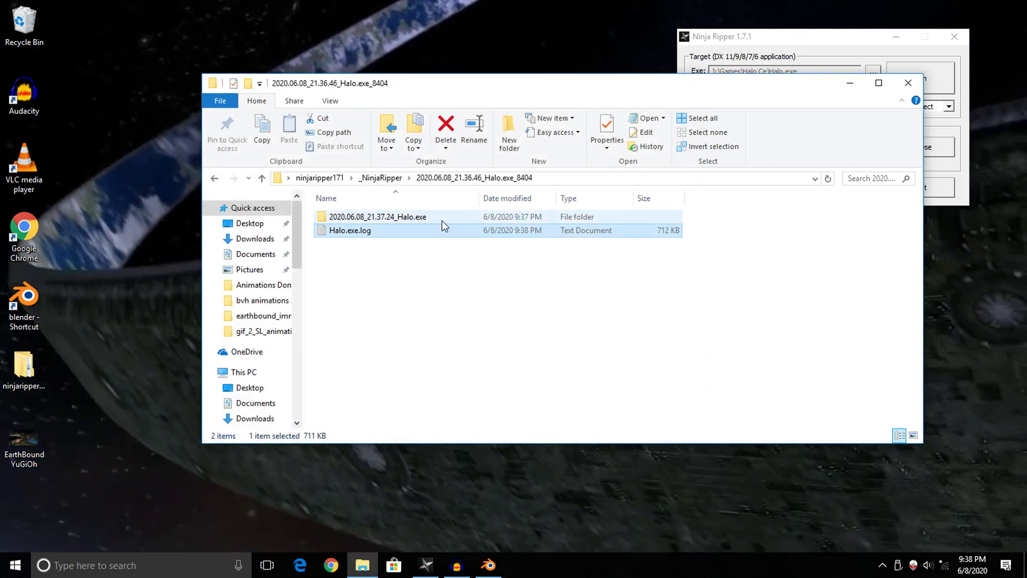
Open 2020.06.08_21.37.24_Halo.exe and browse its Mesh .rip files and Tex DDS textures
{"action": "double_click", "coordinate": [420, 218]}
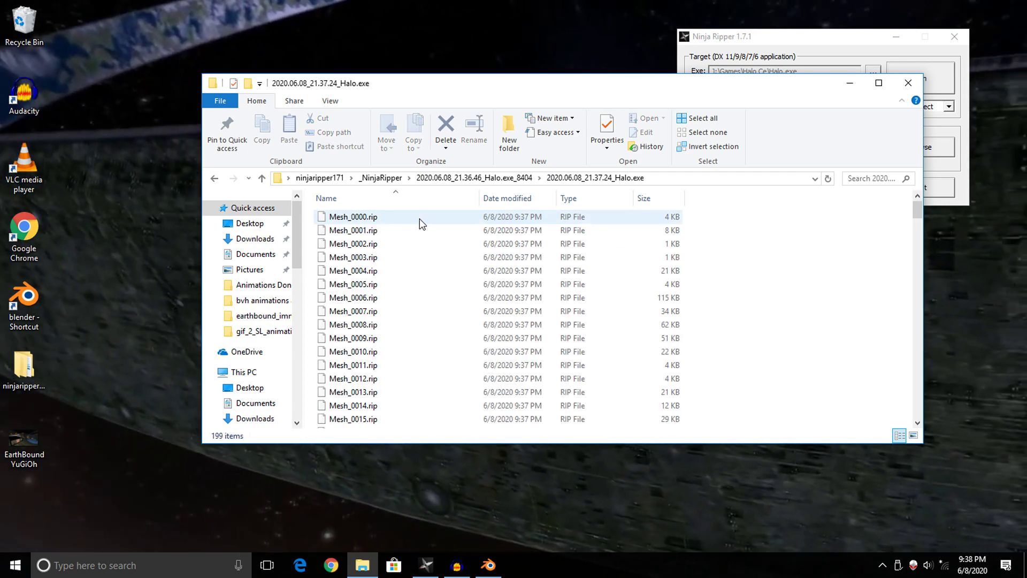
{"action": "left_click_drag", "start_coordinate": [741, 214], "coordinate": [729, 361]}
{"action": "scroll", "coordinate": [730, 360], "scroll_direction": "up", "scroll_amount": 4}
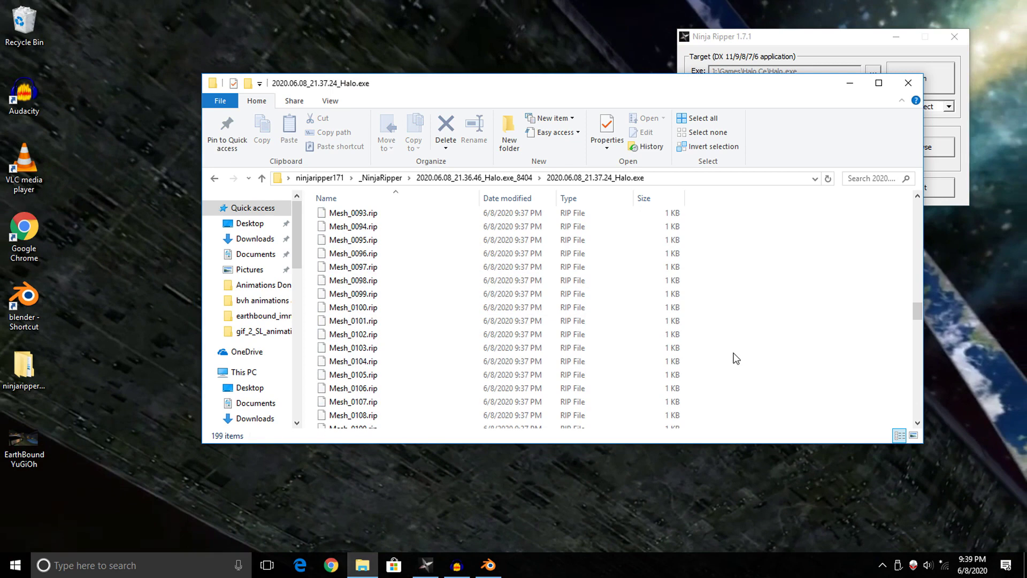
{"action": "scroll", "coordinate": [735, 359], "scroll_direction": "down", "scroll_amount": 6}
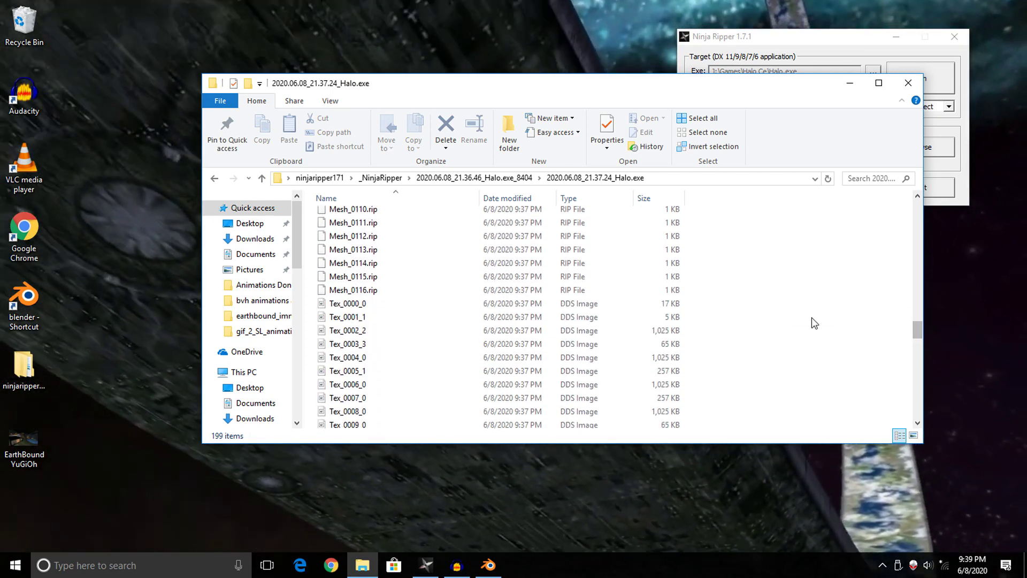
{"action": "left_click_drag", "start_coordinate": [795, 299], "coordinate": [740, 385]}
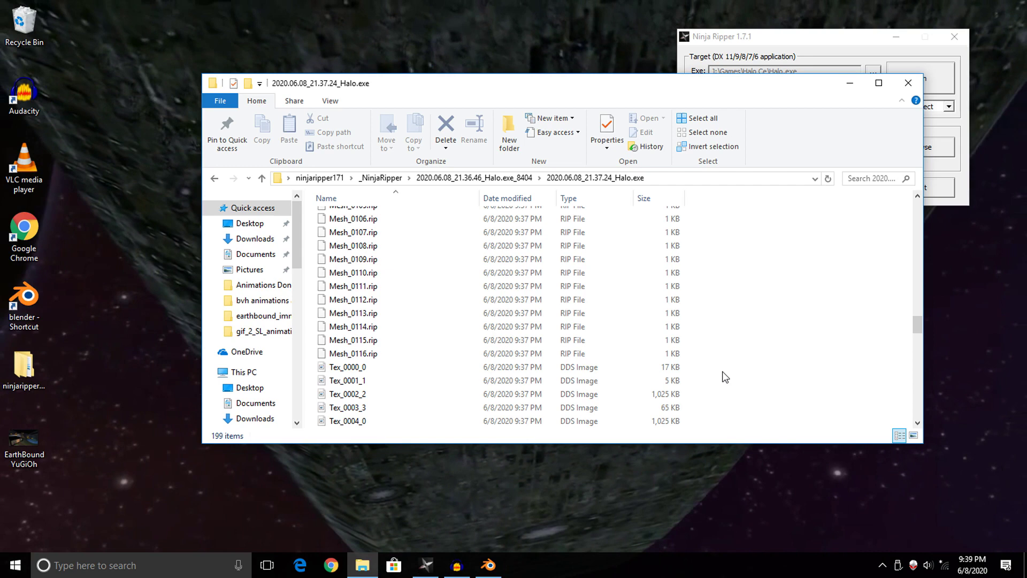
{"action": "left_click_drag", "start_coordinate": [723, 372], "coordinate": [747, 268]}
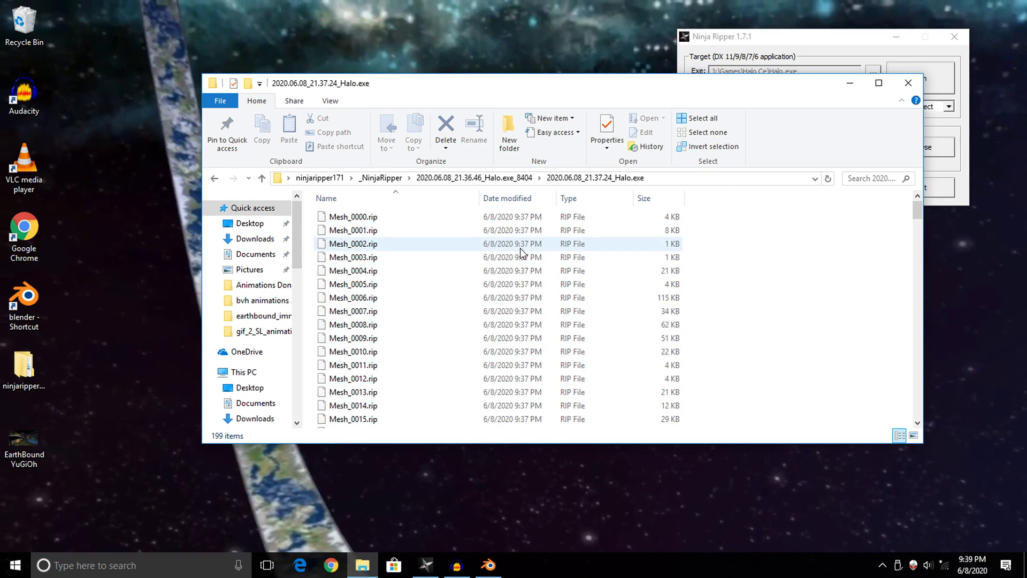
Open the ninjaripper1.7.1 tools folder in a second Explorer window
{"action": "left_click", "coordinate": [12, 369]}
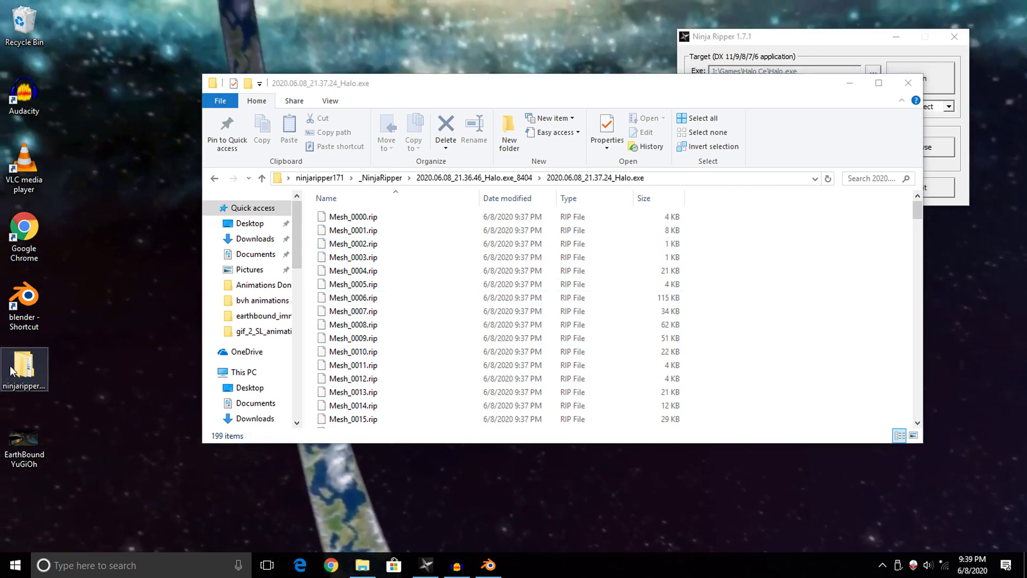
{"action": "double_click", "coordinate": [12, 369]}
{"action": "double_click", "coordinate": [422, 249]}
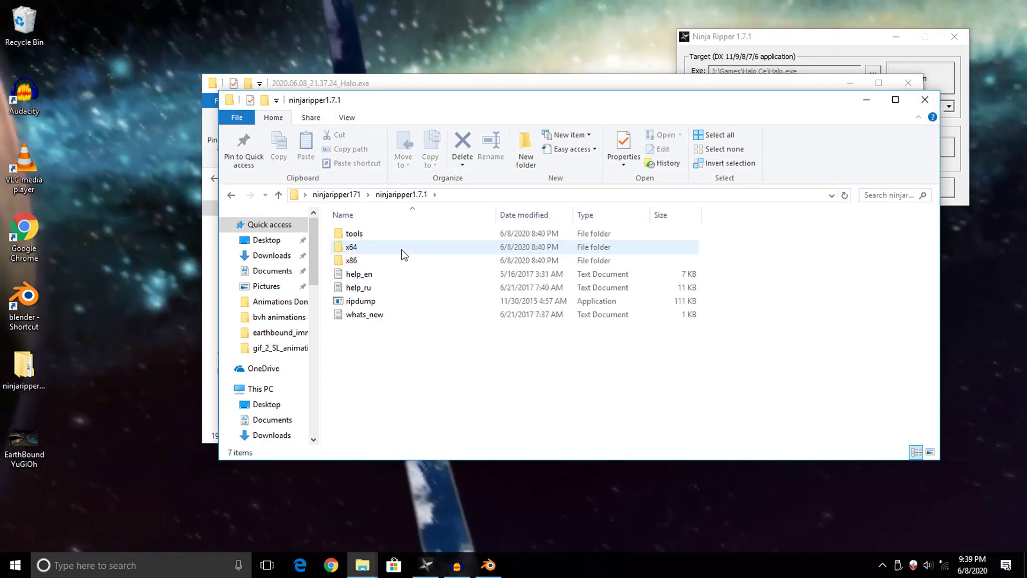
{"action": "double_click", "coordinate": [369, 236]}
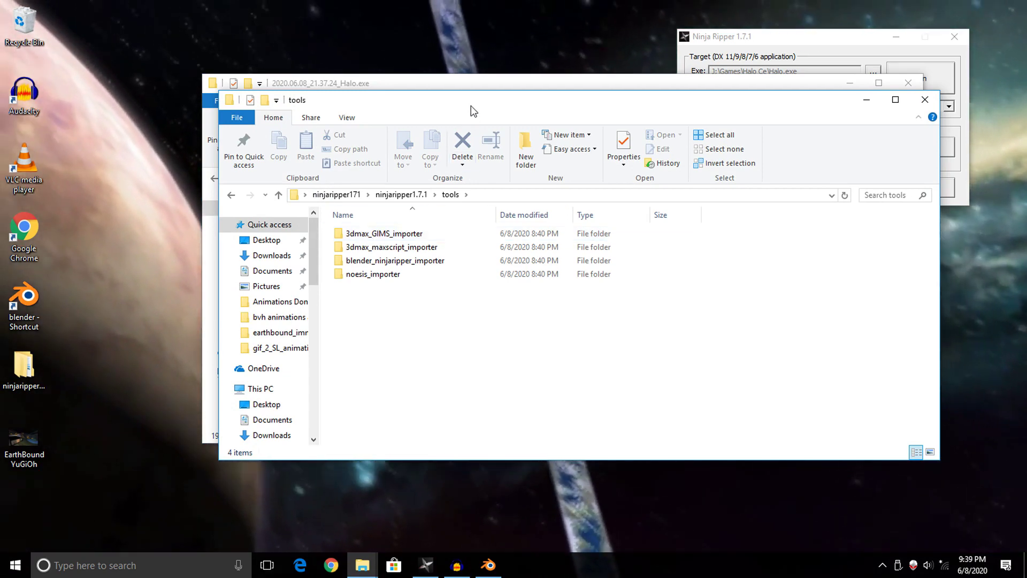
Arrange the tools and mesh windows side by side and select three importer folders
{"action": "left_click_drag", "start_coordinate": [471, 107], "coordinate": [758, 165]}
{"action": "left_click_drag", "start_coordinate": [758, 82], "coordinate": [604, 44]}
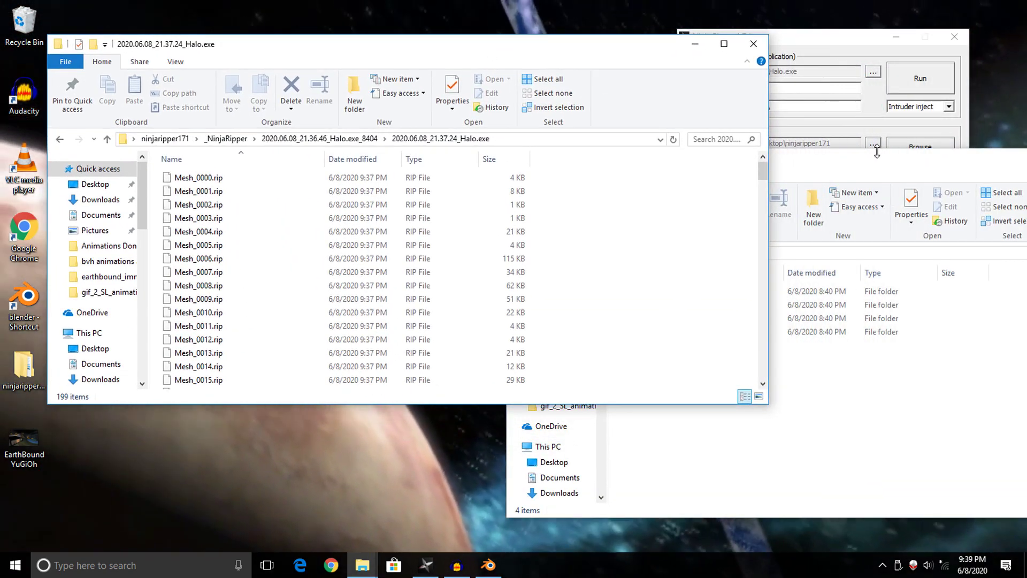
{"action": "left_click_drag", "start_coordinate": [877, 158], "coordinate": [811, 156]}
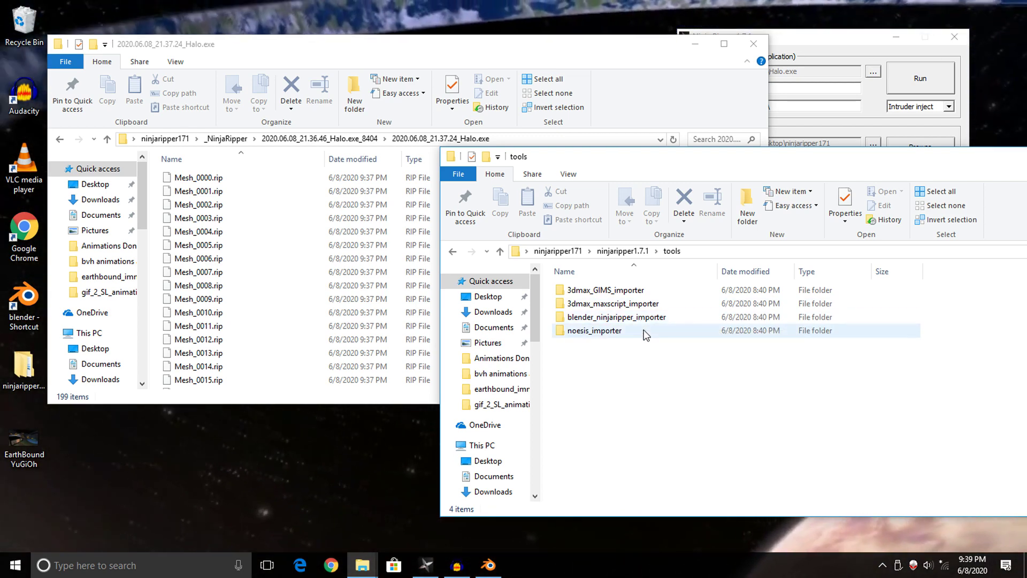
{"action": "left_click_drag", "start_coordinate": [596, 362], "coordinate": [713, 380]}
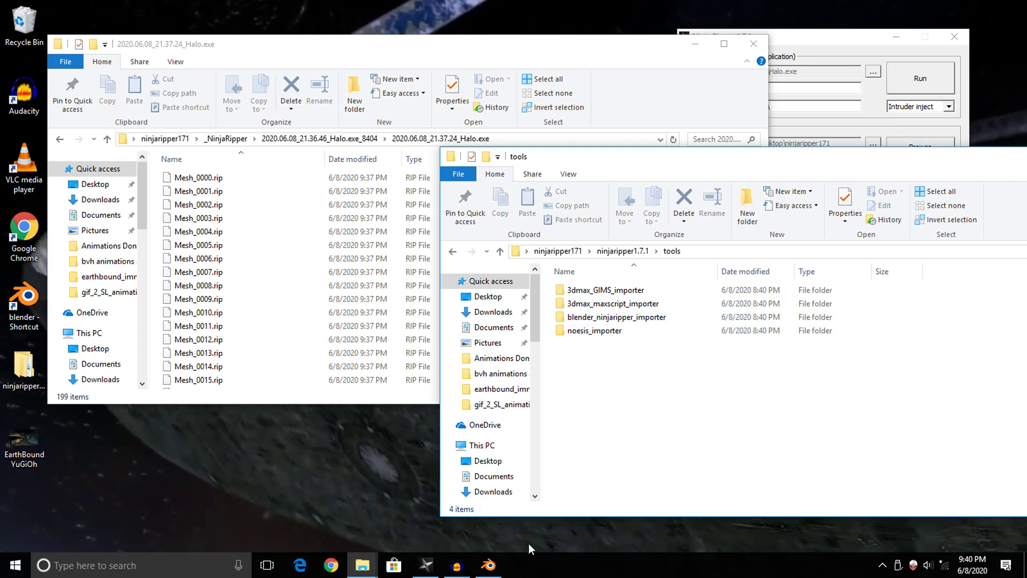
Restore the Blender 2.79 window and orbit the view around the empty grid
{"action": "mouse_move", "coordinate": [499, 575]}
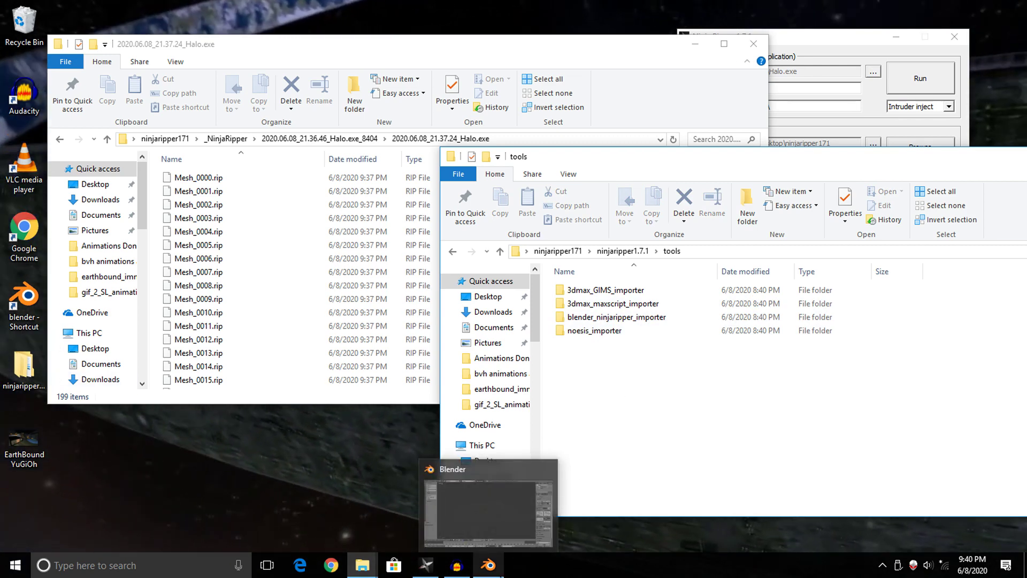
{"action": "left_click", "coordinate": [493, 565]}
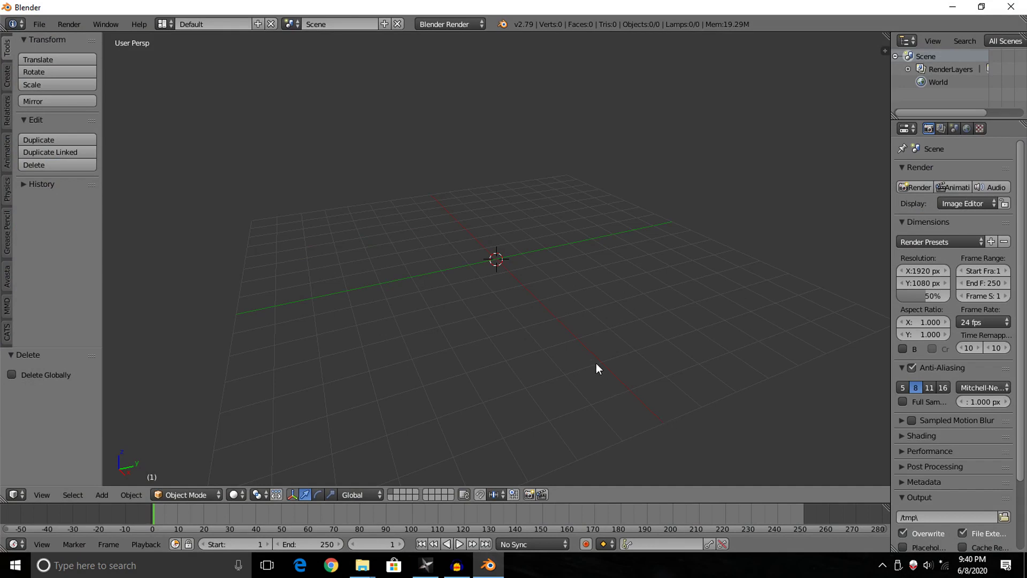
{"action": "middle_click_drag", "start_coordinate": [592, 289], "coordinate": [585, 321]}
{"action": "middle_click_drag", "start_coordinate": [572, 331], "coordinate": [525, 342]}
Open User Preferences on the Add-ons tab and start Install Add-on from File
{"action": "left_click", "coordinate": [43, 24]}
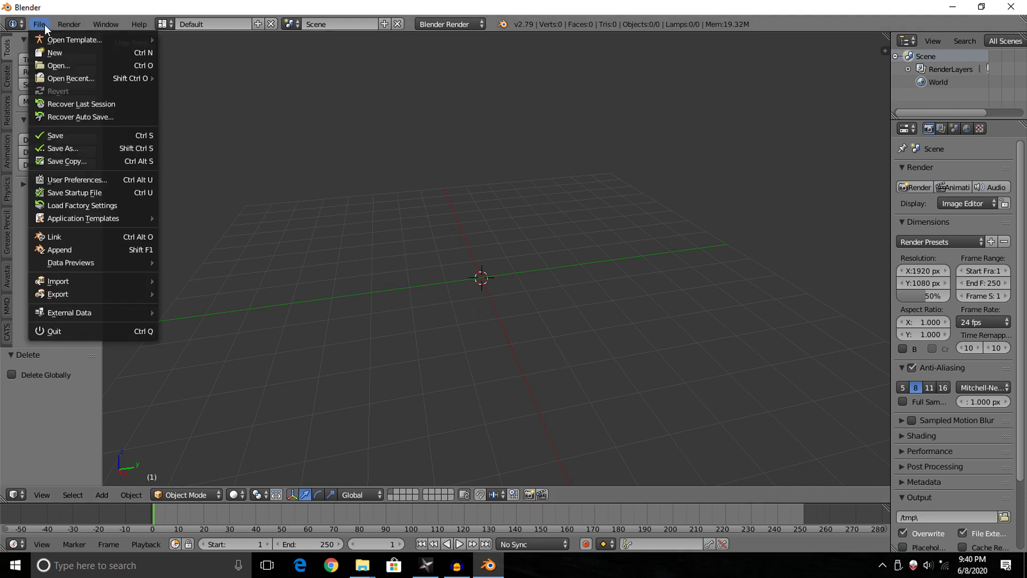
{"action": "left_click", "coordinate": [127, 181]}
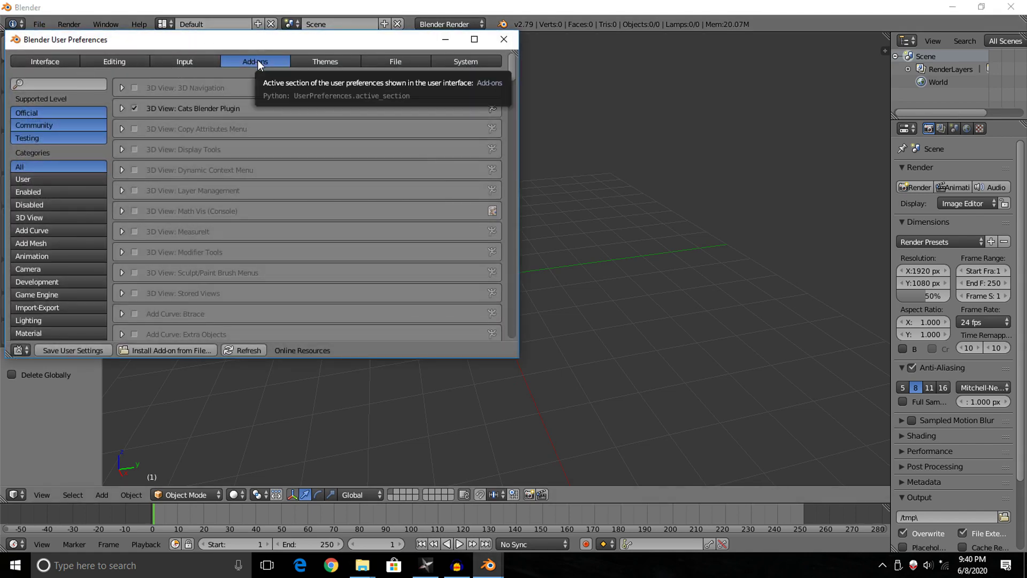
{"action": "left_click", "coordinate": [180, 353]}
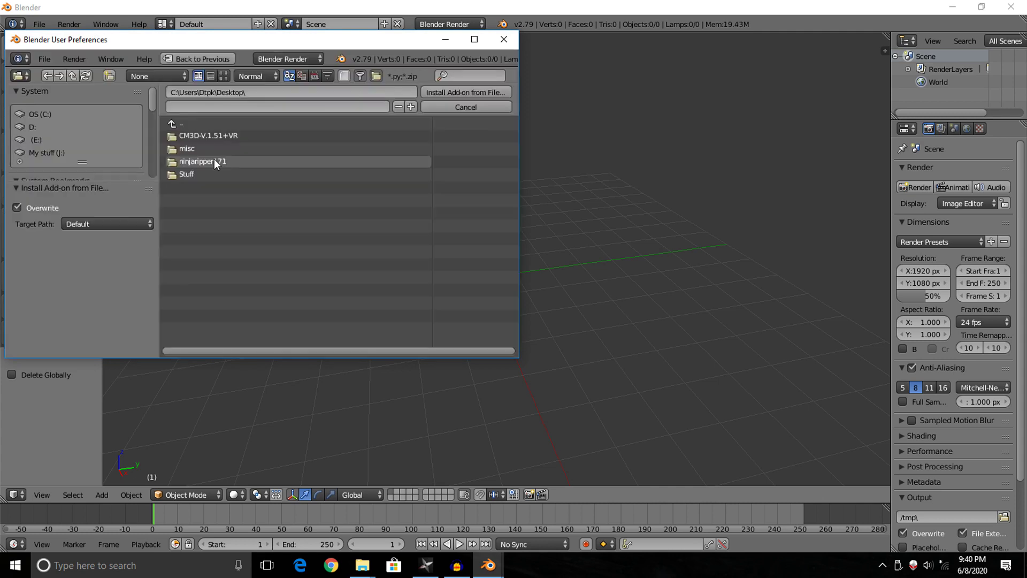
Browse ninjaripper171 > ninjaripper1.7.1 > tools > blender_ninjaripper_importer > blender-import-ninjaripper-master
{"action": "left_click", "coordinate": [221, 161]}
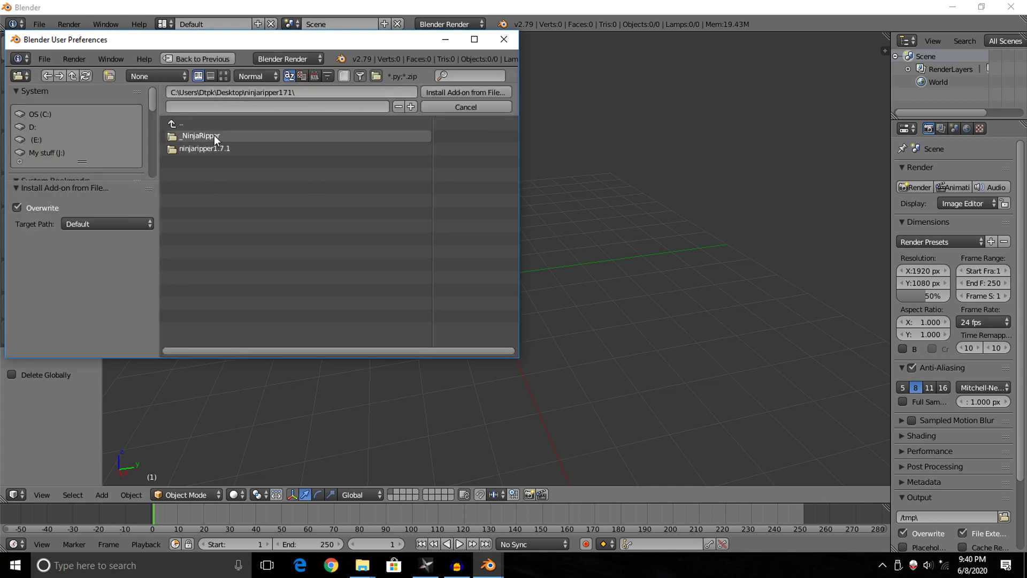
{"action": "left_click", "coordinate": [222, 148]}
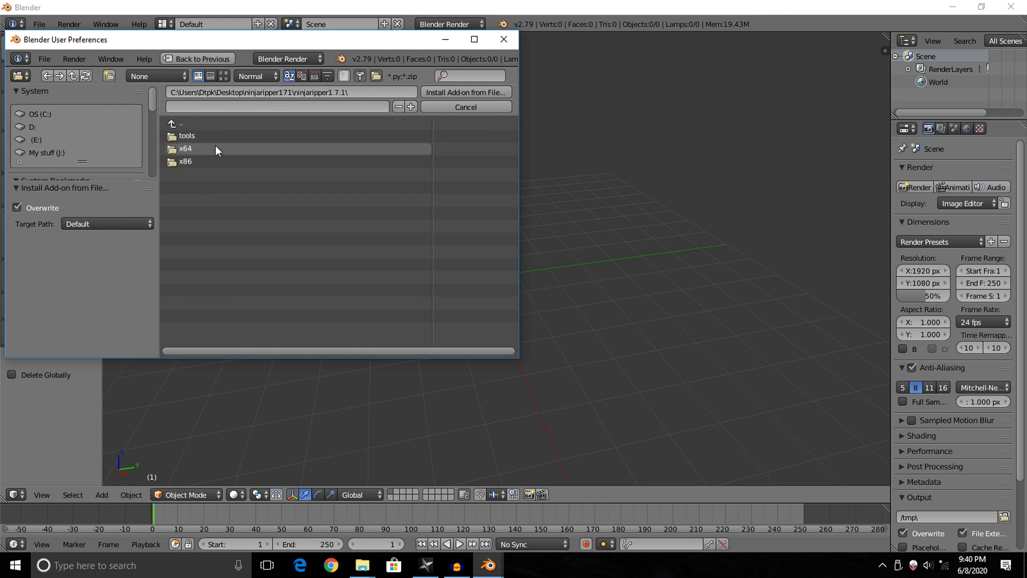
{"action": "left_click", "coordinate": [215, 147]}
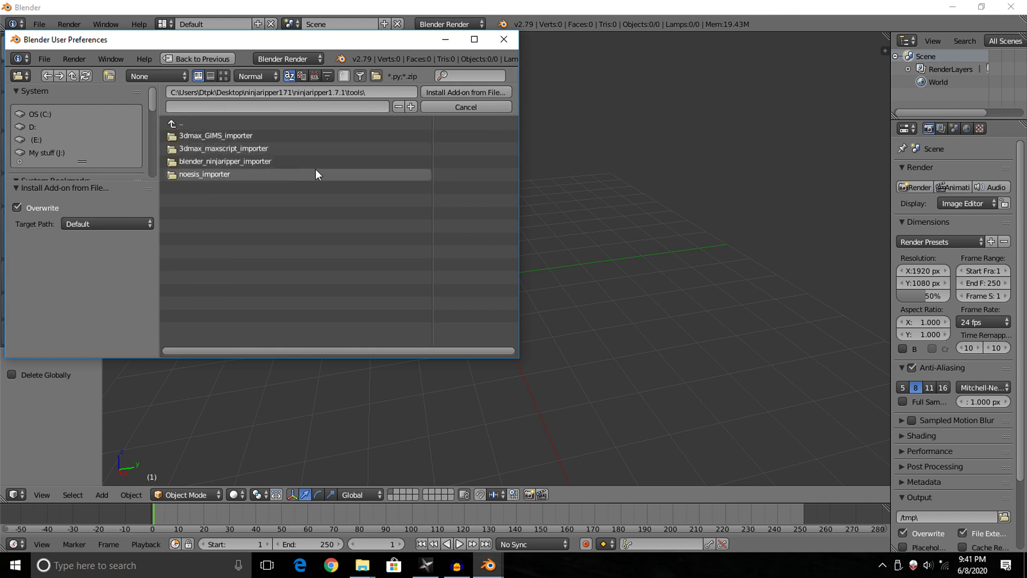
{"action": "left_click", "coordinate": [239, 162]}
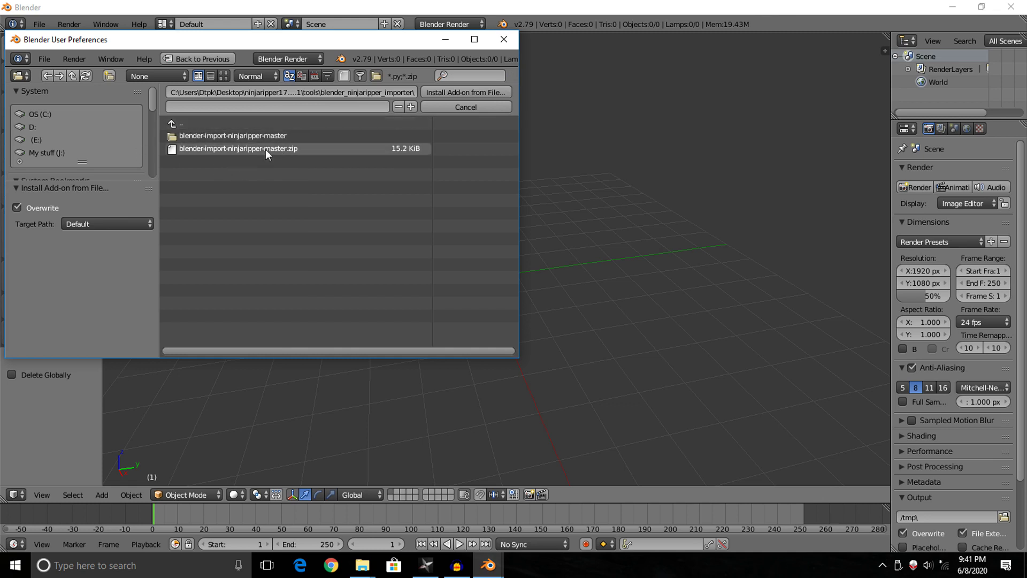
{"action": "left_click_drag", "start_coordinate": [229, 44], "coordinate": [282, 69]}
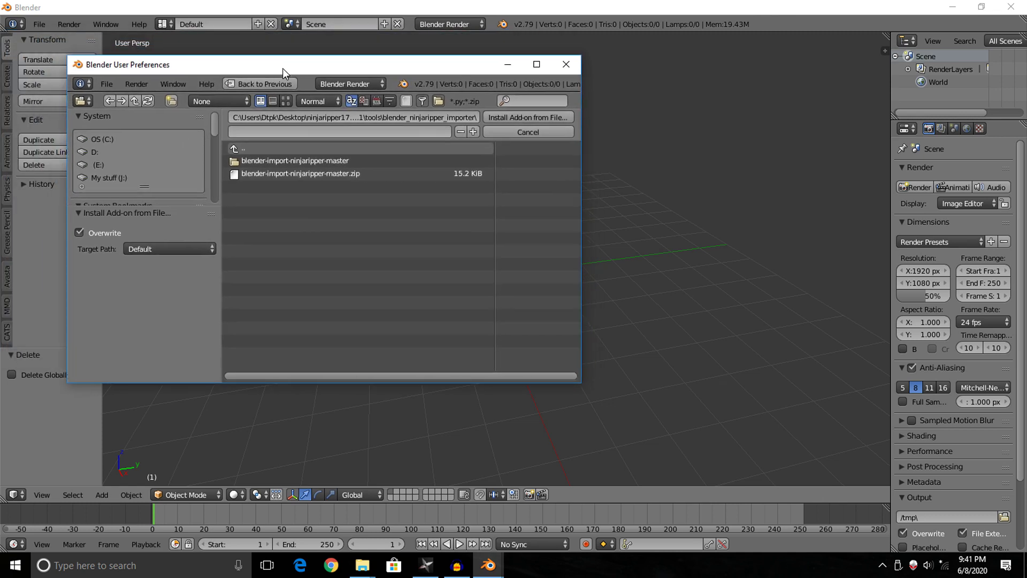
{"action": "left_click", "coordinate": [327, 161]}
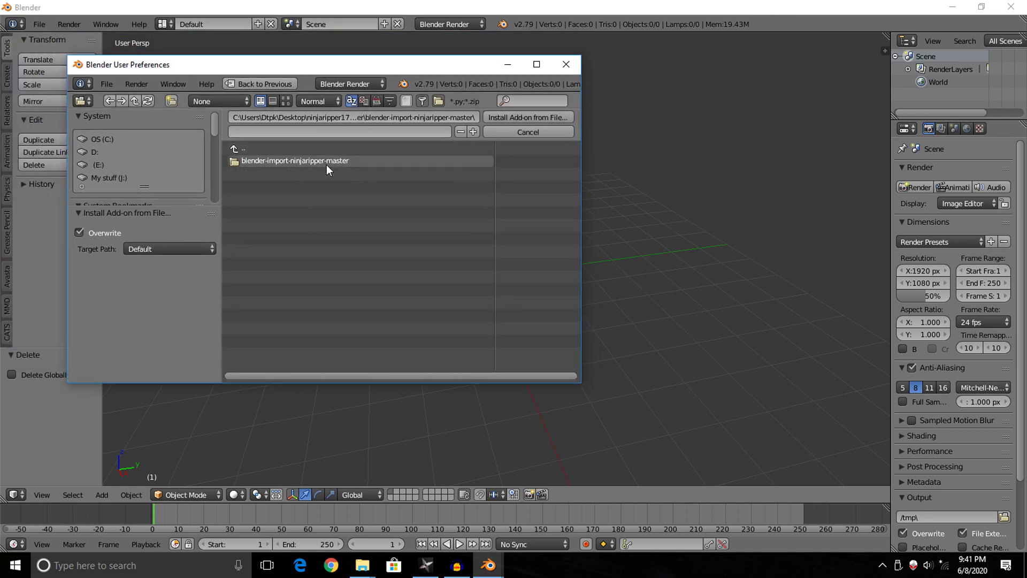
{"action": "left_click", "coordinate": [267, 153]}
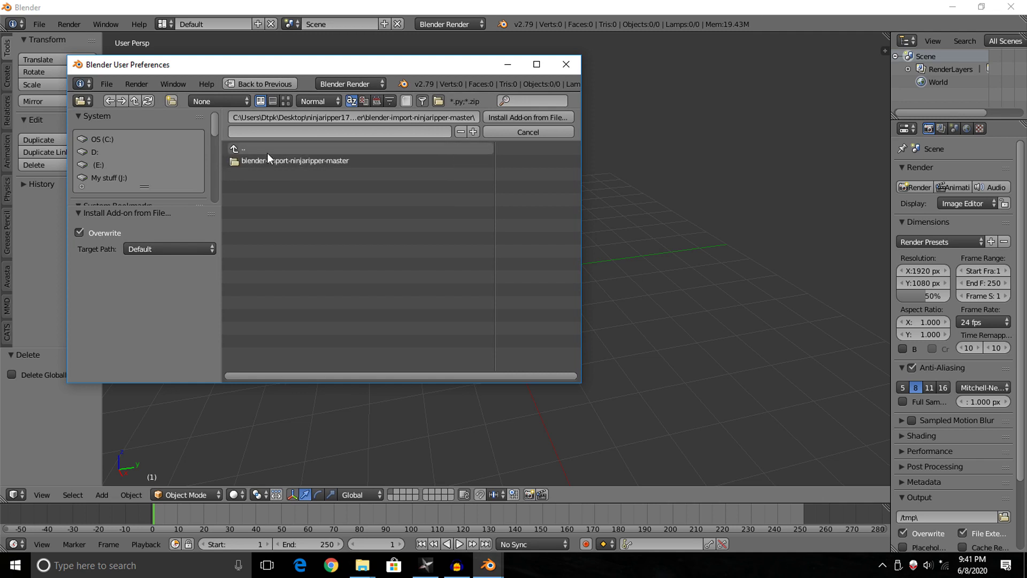
{"action": "left_click", "coordinate": [320, 160]}
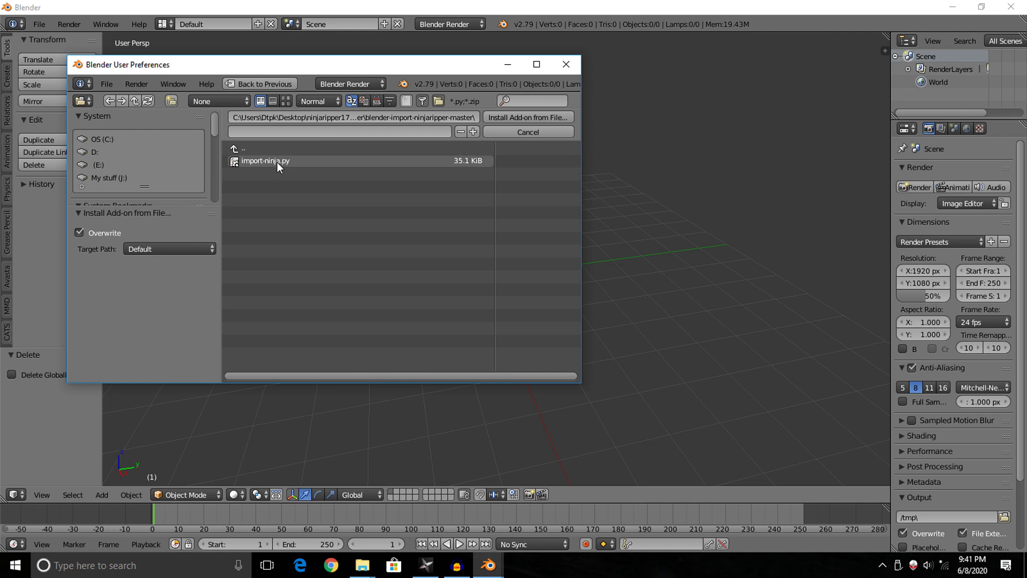
Install import-ninja.py and enable the Ninja Ripper mesh data (.rip) add-on
{"action": "double_click", "coordinate": [277, 162]}
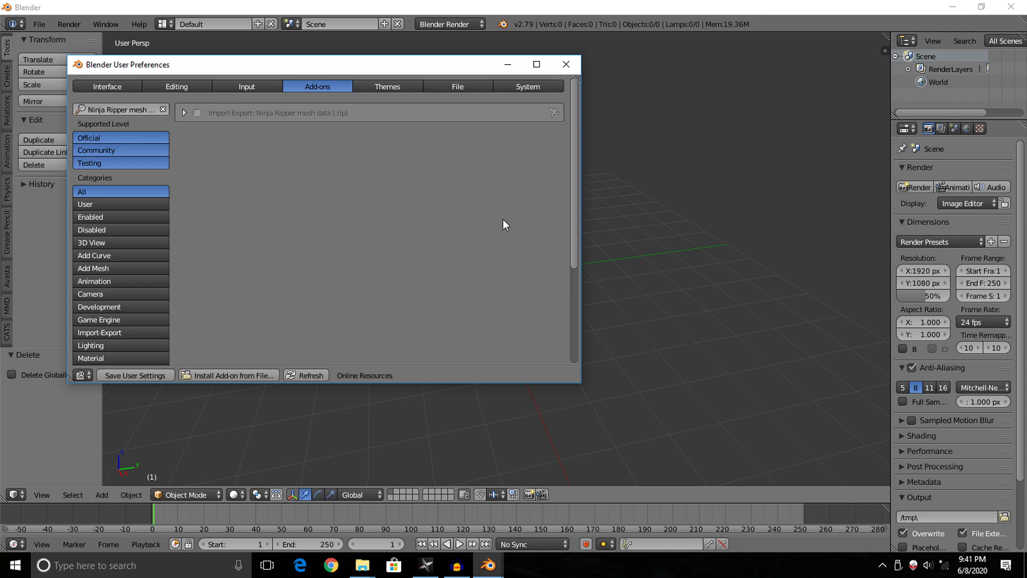
{"action": "left_click", "coordinate": [197, 113]}
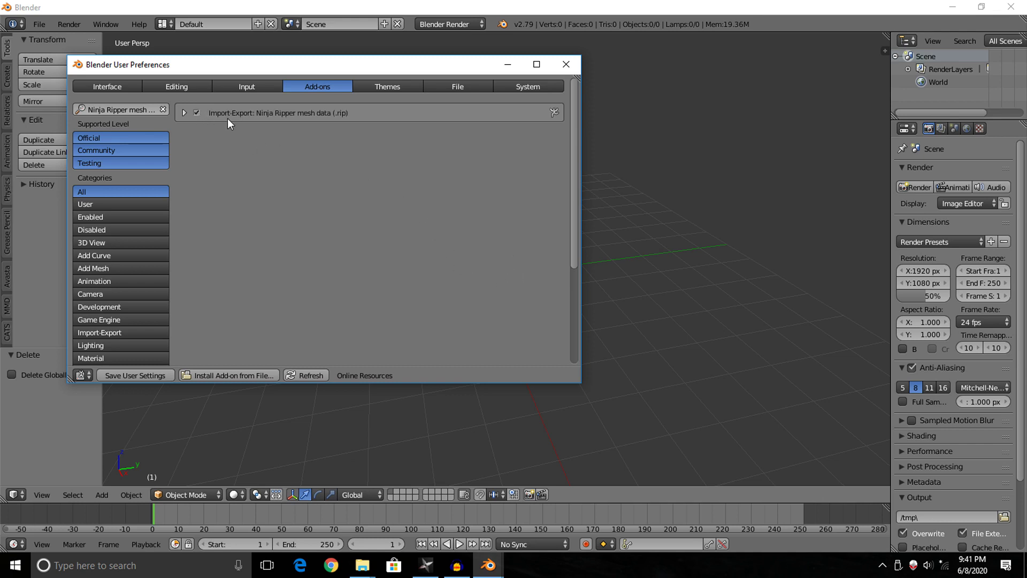
{"action": "left_click", "coordinate": [184, 113]}
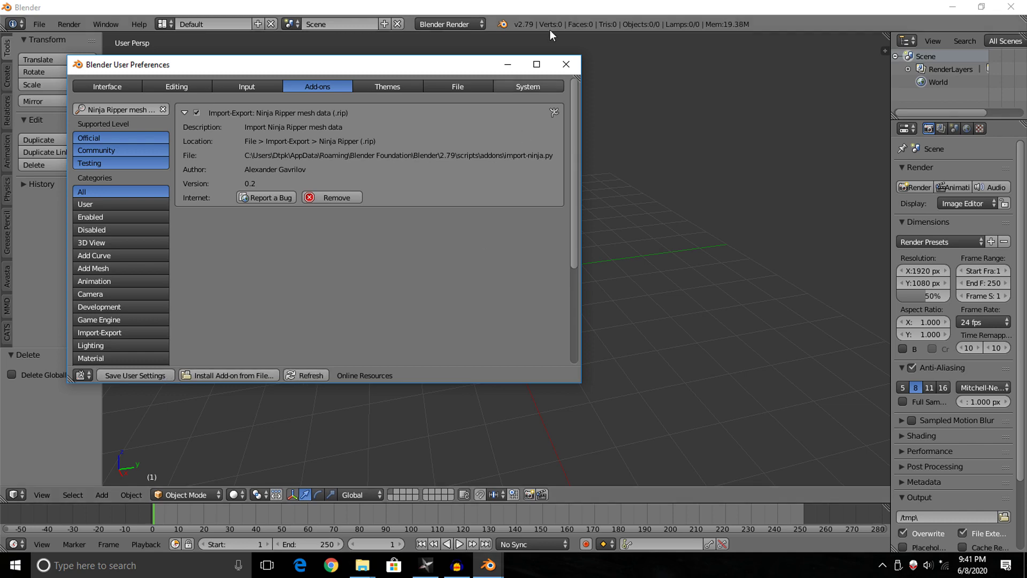
Close User Preferences and bring up the File > Import format list
{"action": "left_click", "coordinate": [577, 61]}
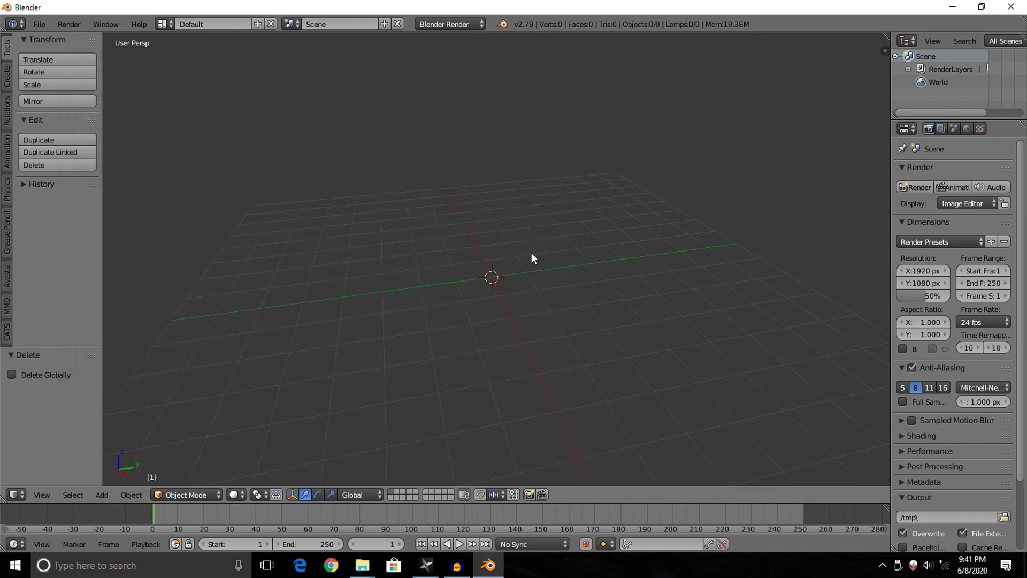
{"action": "scroll", "coordinate": [572, 219], "scroll_direction": "down", "scroll_amount": 3}
{"action": "left_click", "coordinate": [40, 25]}
{"action": "mouse_move", "coordinate": [118, 280]}
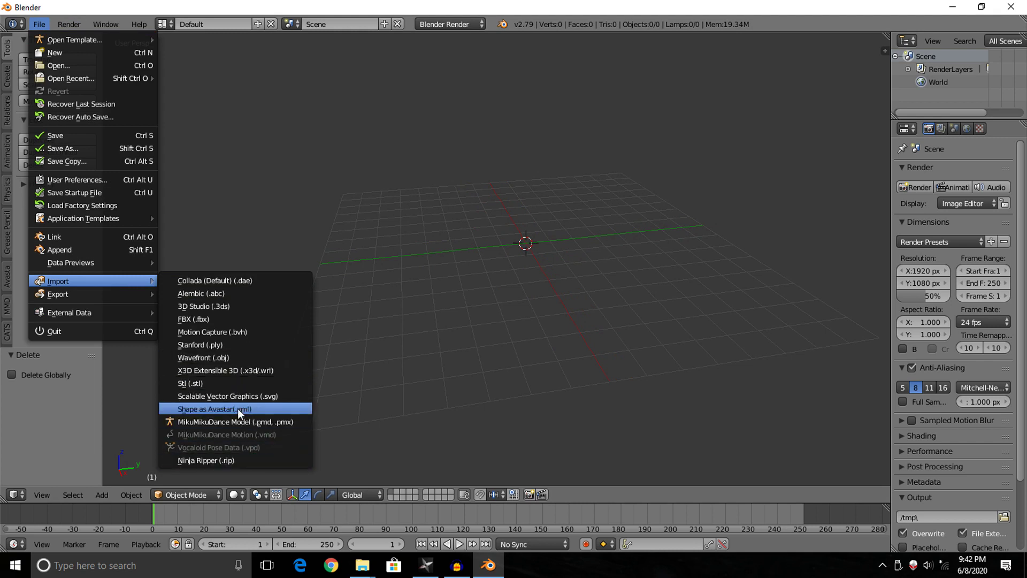
Start a Ninja Ripper (.rip) import and go to the Desktop Halo capture folder
{"action": "left_click", "coordinate": [248, 459]}
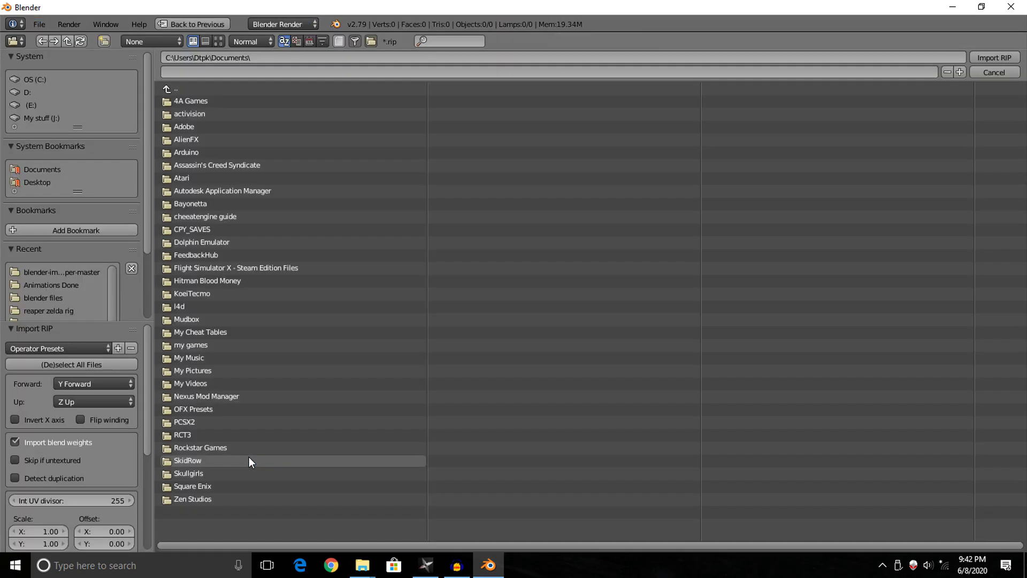
{"action": "left_click", "coordinate": [38, 182]}
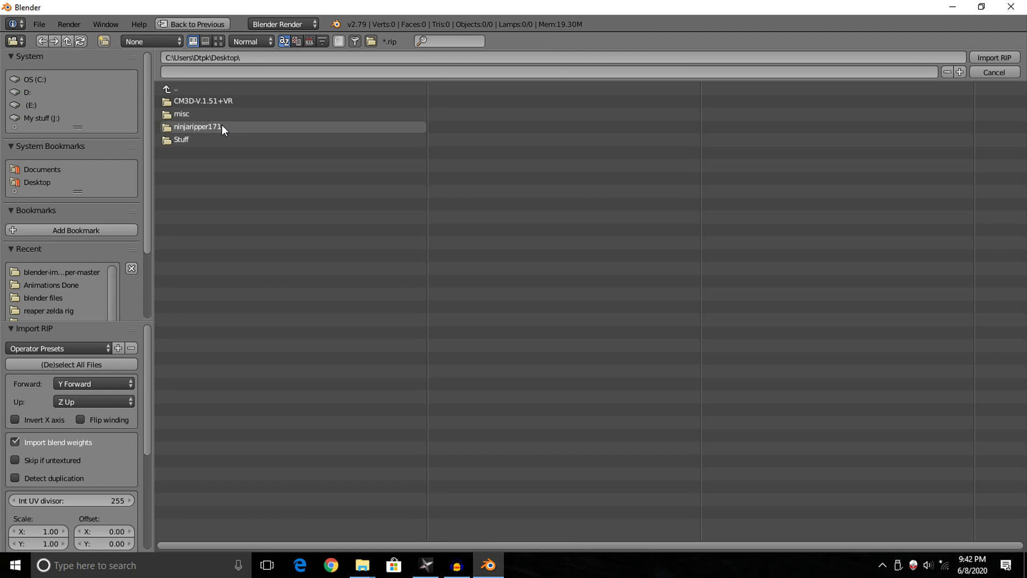
{"action": "left_click", "coordinate": [221, 126]}
{"action": "left_click", "coordinate": [202, 101]}
{"action": "left_click", "coordinate": [202, 101]}
{"action": "left_click", "coordinate": [202, 101]}
{"action": "left_click", "coordinate": [202, 101]}
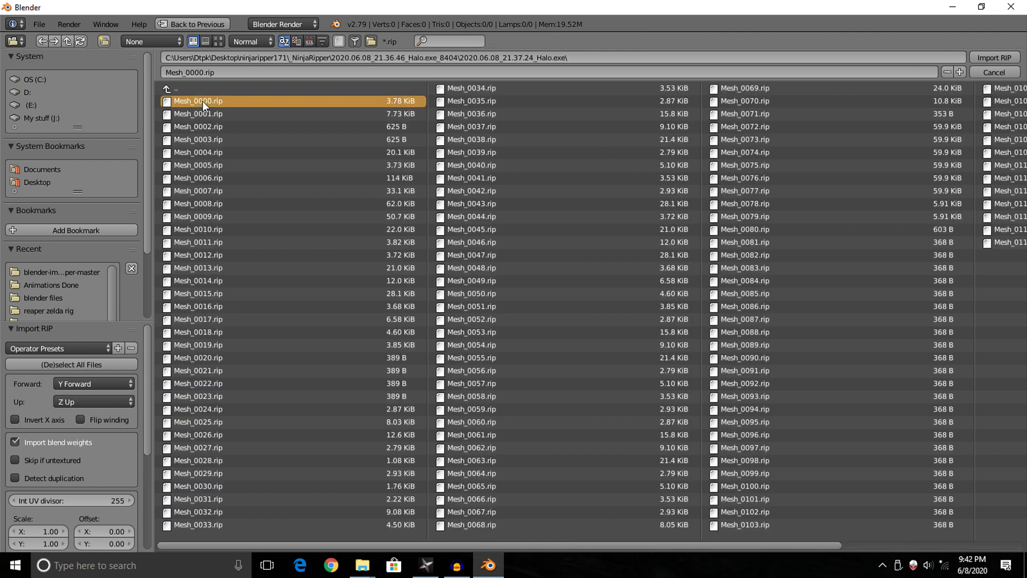
Scroll the Mesh_0000–0116 .rip listing and select all the files
{"action": "scroll", "coordinate": [557, 190], "scroll_direction": "down", "scroll_amount": 1}
{"action": "scroll", "coordinate": [557, 190], "scroll_direction": "down", "scroll_amount": 3}
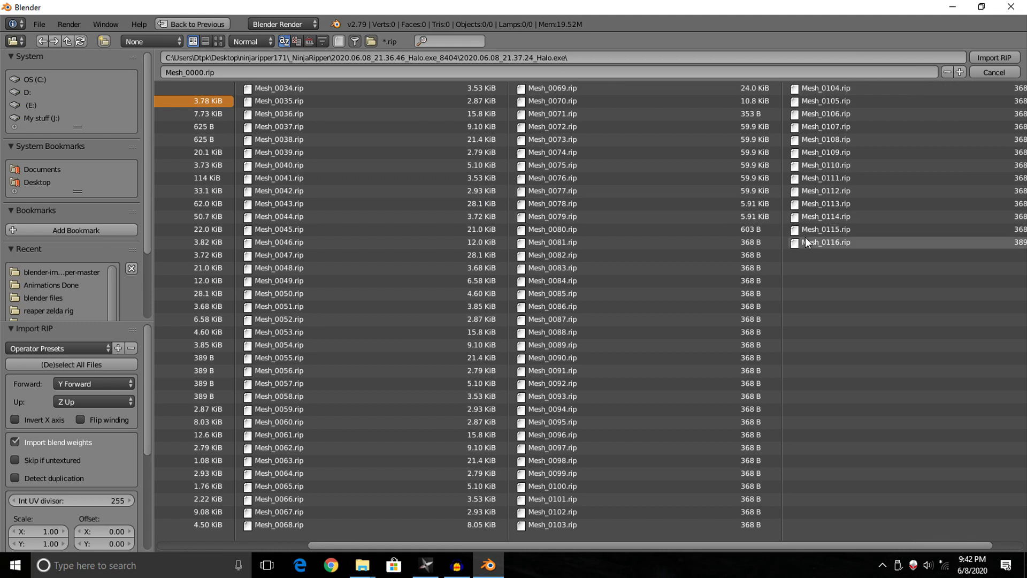
{"action": "scroll", "coordinate": [824, 291], "scroll_direction": "down", "scroll_amount": 1}
{"action": "scroll", "coordinate": [824, 291], "scroll_direction": "up", "scroll_amount": 5}
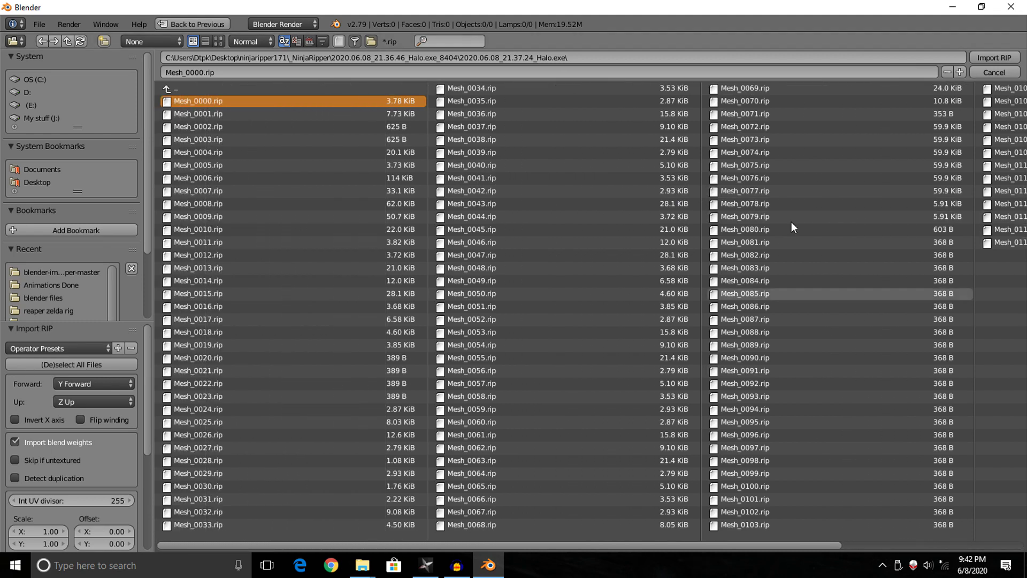
{"action": "key", "text": "a"}
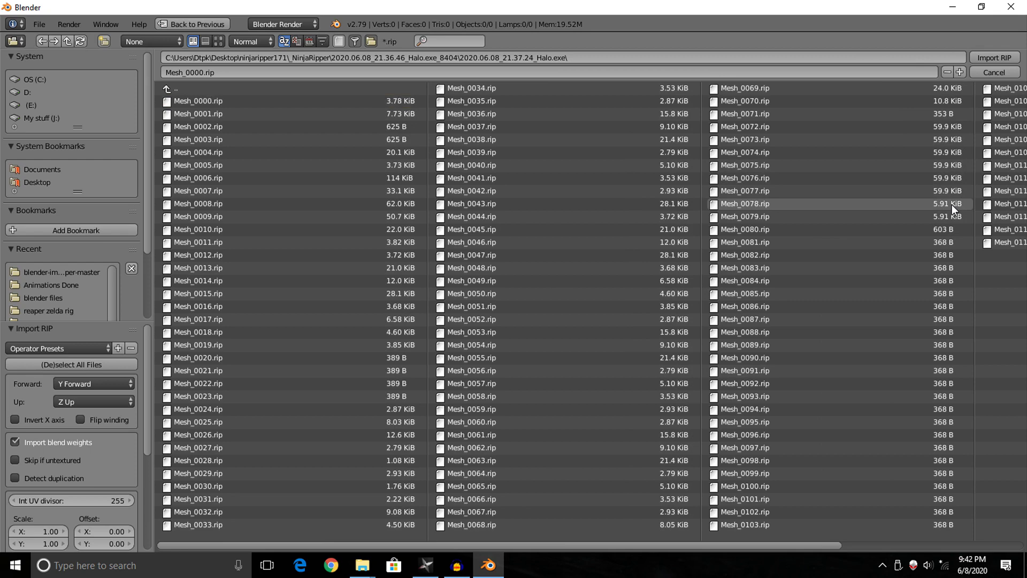
{"action": "key", "text": "a"}
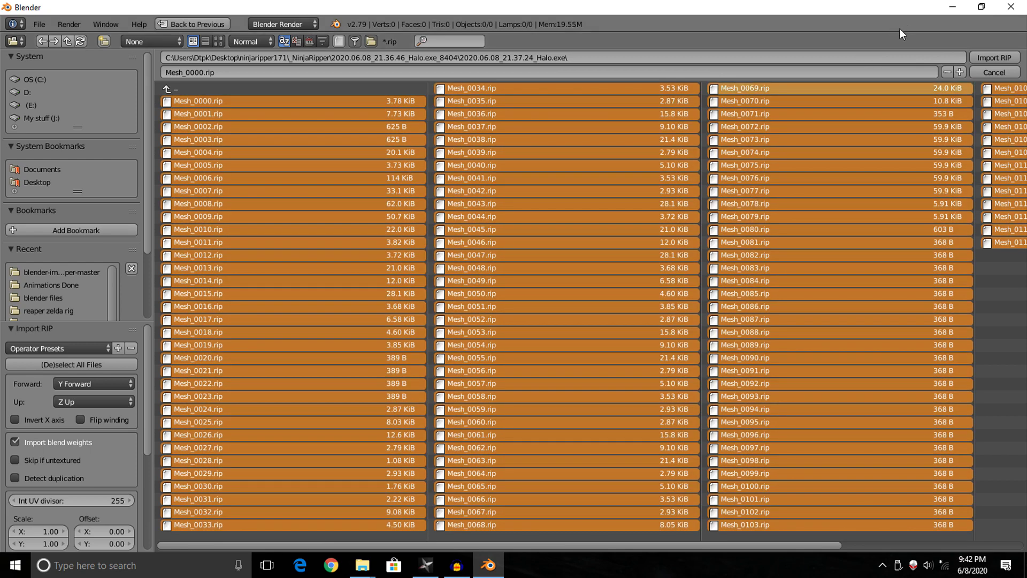
Import all the selected .rip meshes and select every imported object
{"action": "left_click", "coordinate": [1003, 54]}
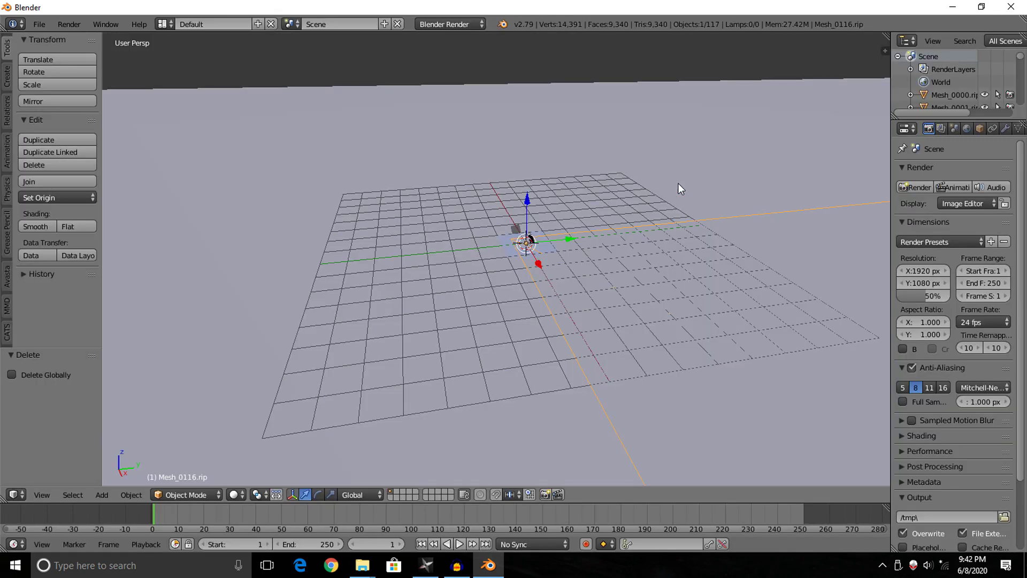
{"action": "scroll", "coordinate": [678, 183], "scroll_direction": "down", "scroll_amount": 12}
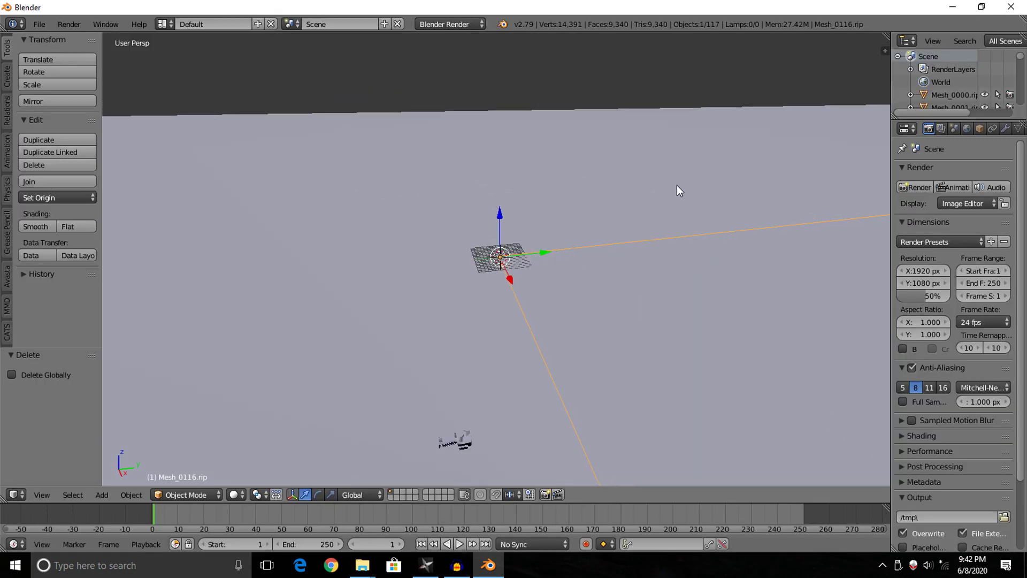
{"action": "key", "text": "a"}
{"action": "scroll", "coordinate": [676, 185], "scroll_direction": "down", "scroll_amount": 5}
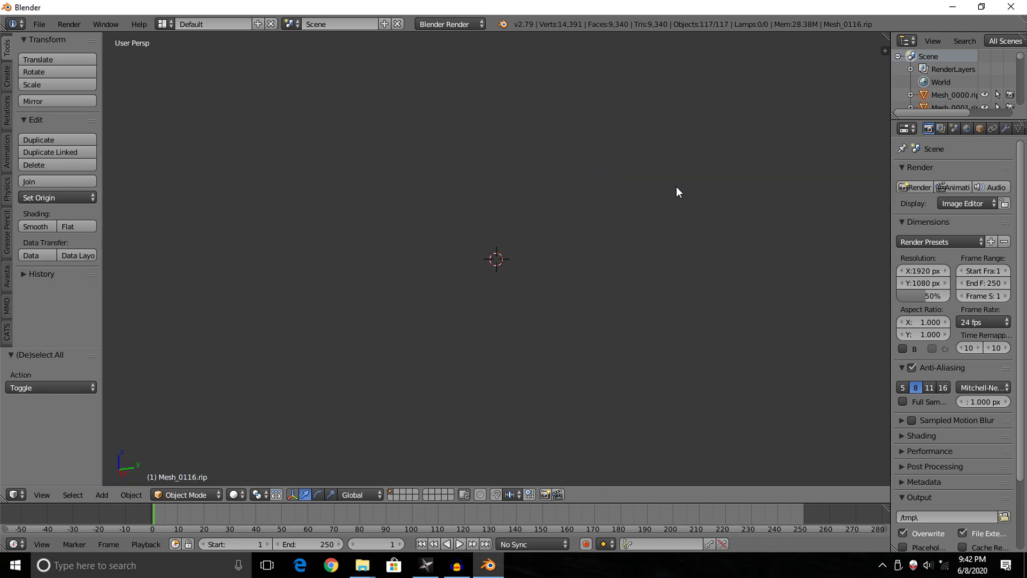
{"action": "scroll", "coordinate": [675, 192], "scroll_direction": "up", "scroll_amount": 8}
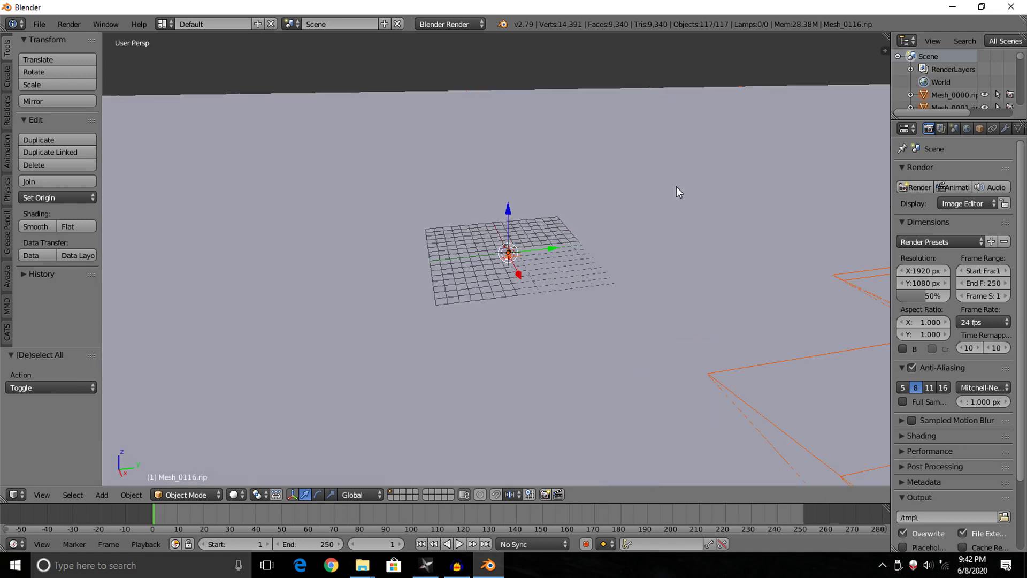
{"action": "scroll", "coordinate": [676, 186], "scroll_direction": "down", "scroll_amount": 5}
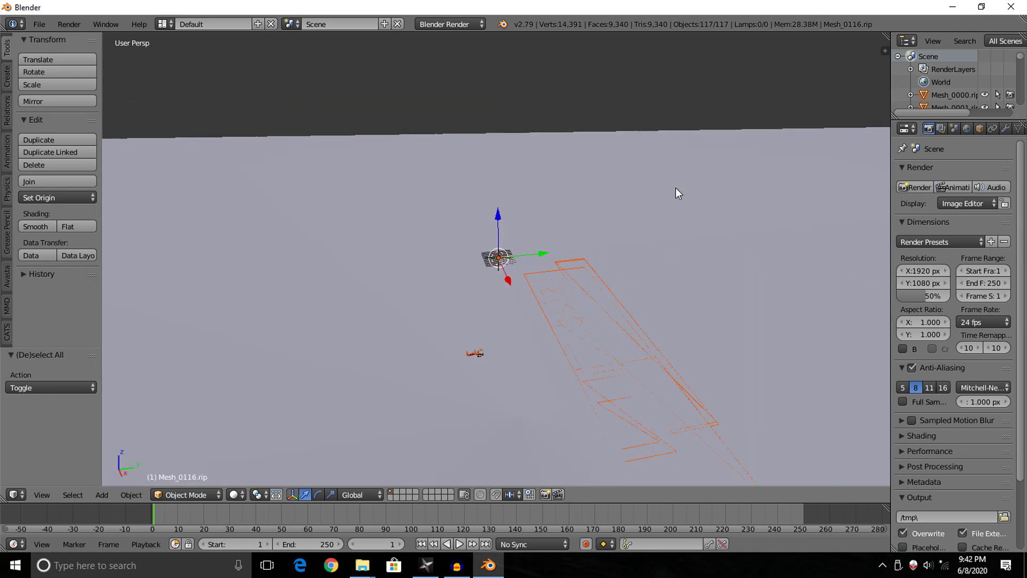
{"action": "scroll", "coordinate": [676, 188], "scroll_direction": "down", "scroll_amount": 2}
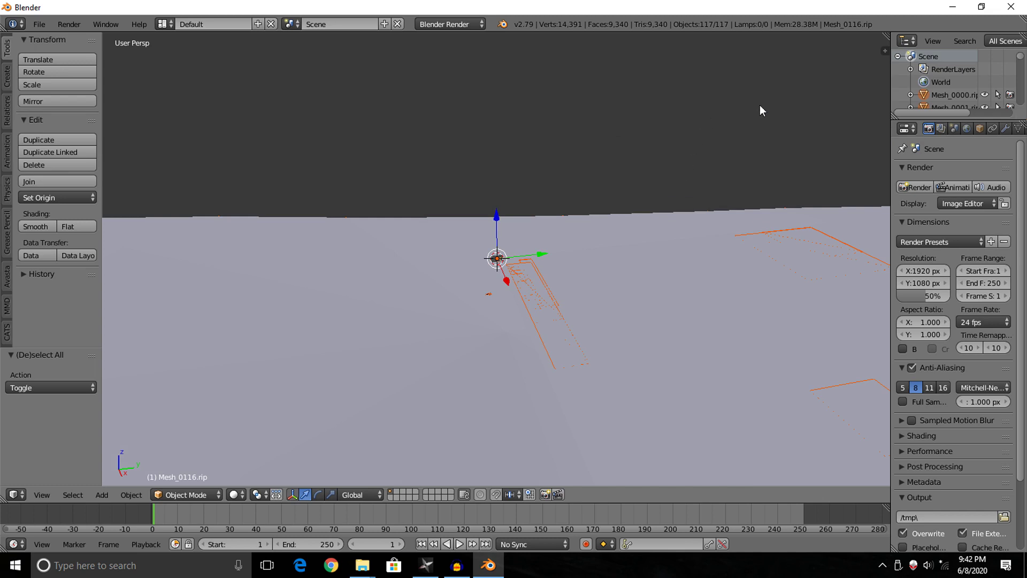
Scale the meshes down to 0.030 and orbit to view the small ring
{"action": "key", "text": "s"}
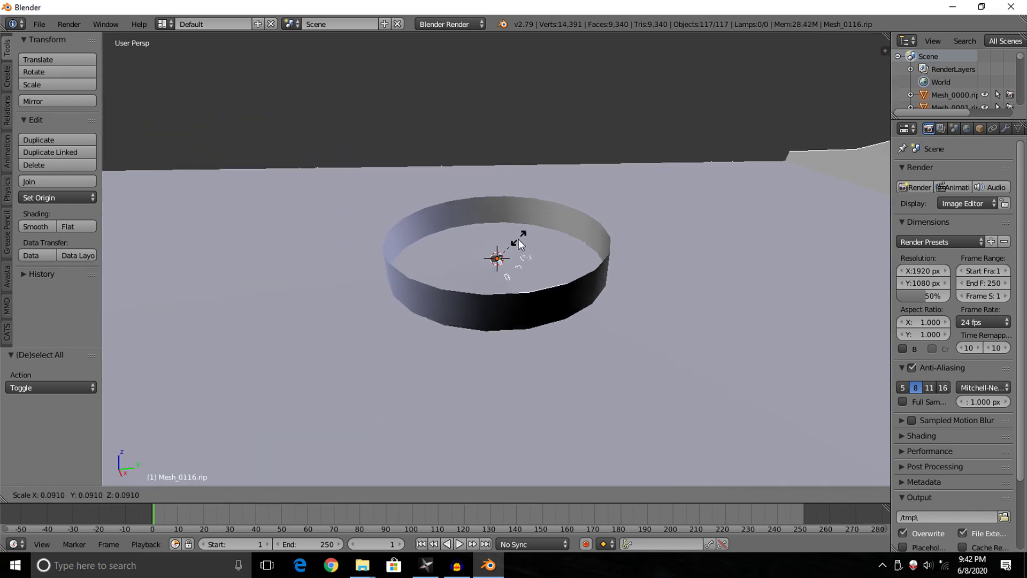
{"action": "left_click", "coordinate": [511, 258]}
{"action": "scroll", "coordinate": [555, 207], "scroll_direction": "up", "scroll_amount": 5}
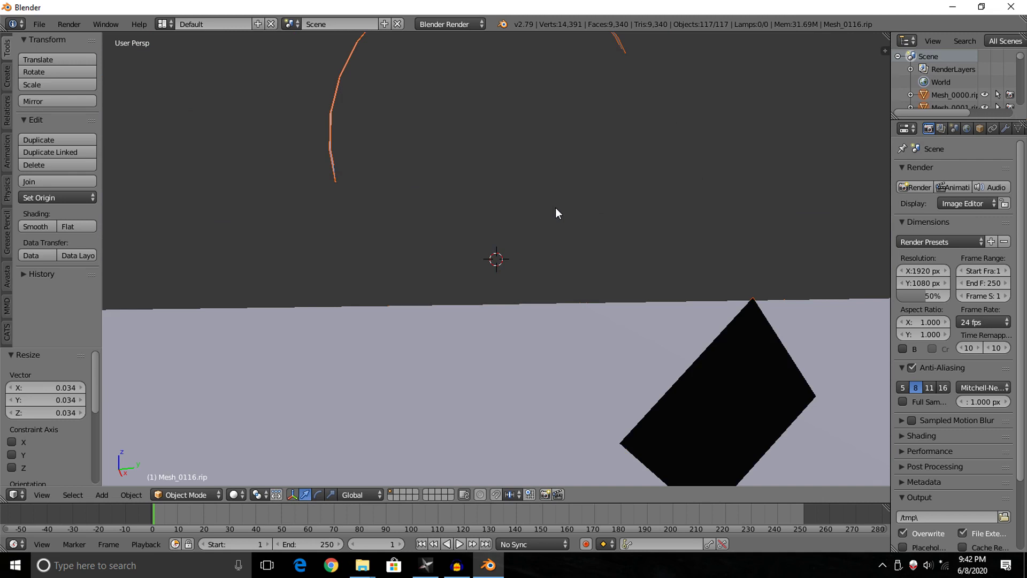
{"action": "scroll", "coordinate": [555, 209], "scroll_direction": "up", "scroll_amount": 3}
{"action": "key", "text": "s"}
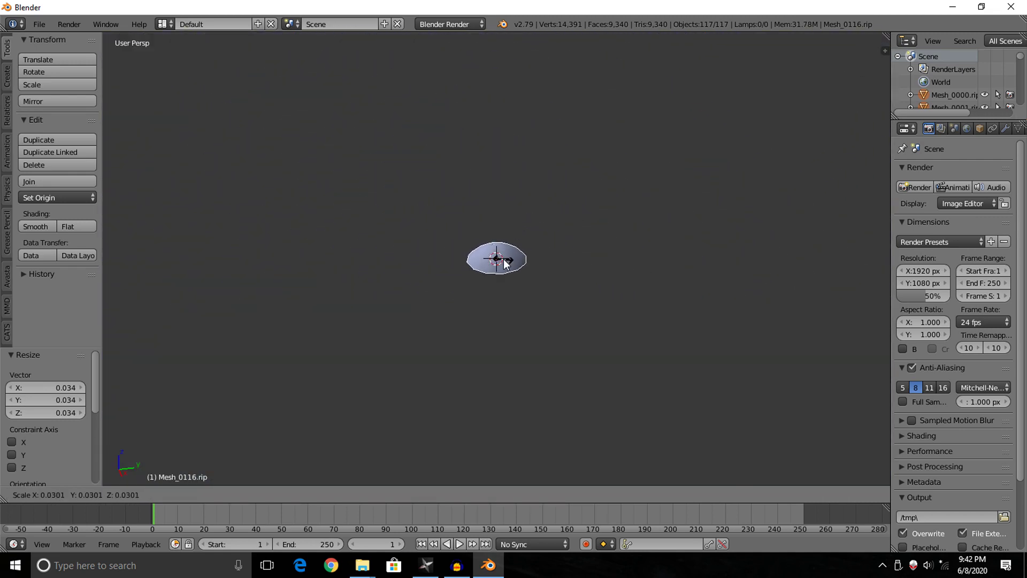
{"action": "left_click", "coordinate": [502, 258]}
{"action": "scroll", "coordinate": [507, 263], "scroll_direction": "up", "scroll_amount": 3}
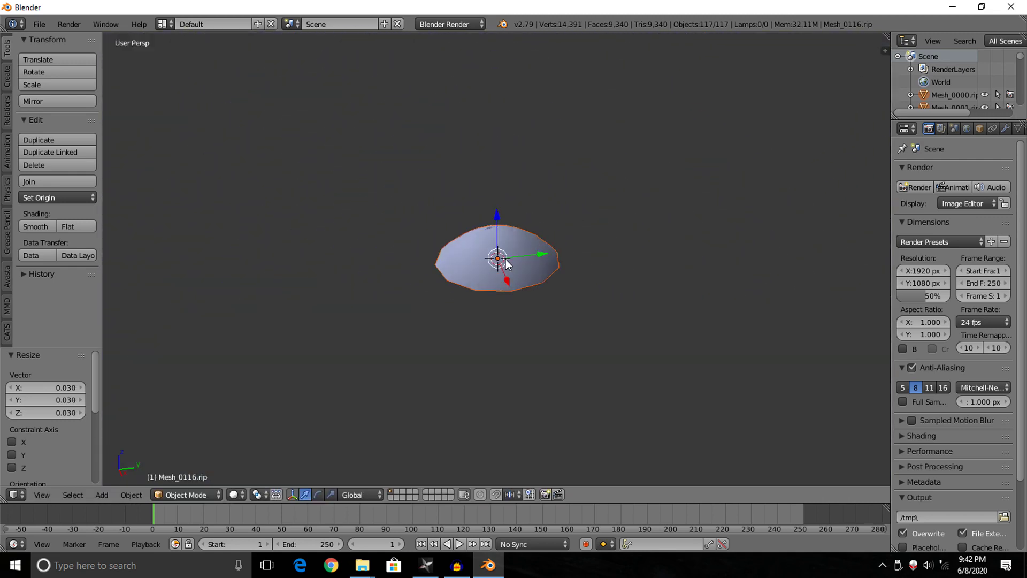
{"action": "scroll", "coordinate": [508, 263], "scroll_direction": "up", "scroll_amount": 4}
{"action": "scroll", "coordinate": [445, 209], "scroll_direction": "down", "scroll_amount": 4}
{"action": "middle_click_drag", "start_coordinate": [445, 208], "coordinate": [492, 228]}
{"action": "scroll", "coordinate": [480, 249], "scroll_direction": "up", "scroll_amount": 6}
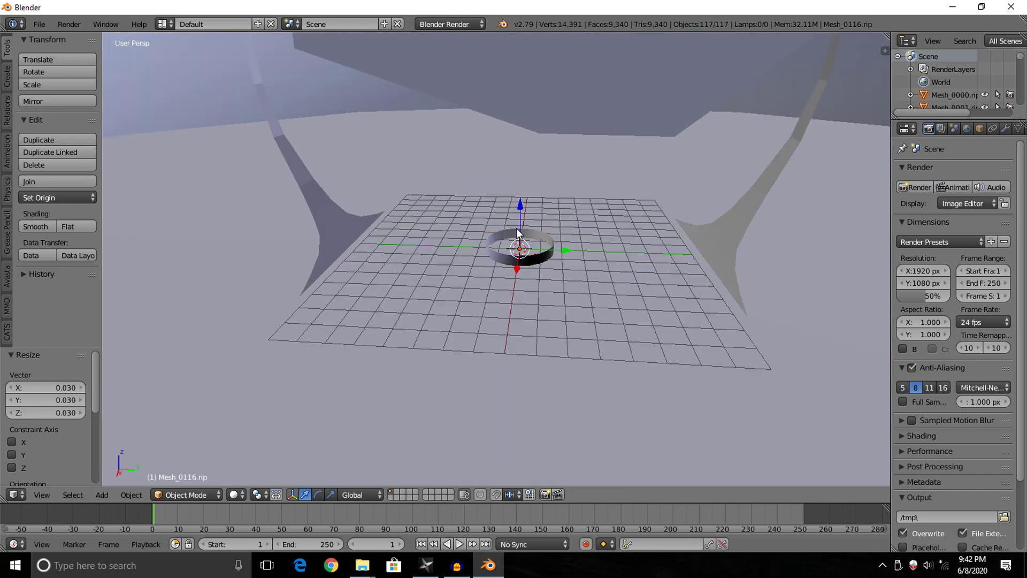
{"action": "middle_click_drag", "start_coordinate": [517, 233], "coordinate": [391, 281]}
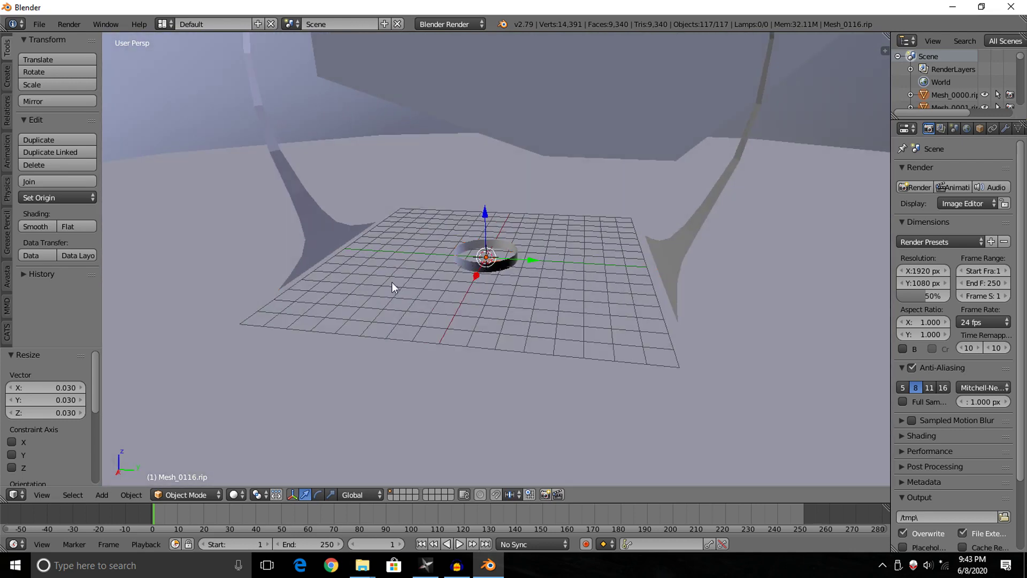
Add a Hemi lamp to the scene
{"action": "left_click", "coordinate": [105, 492]}
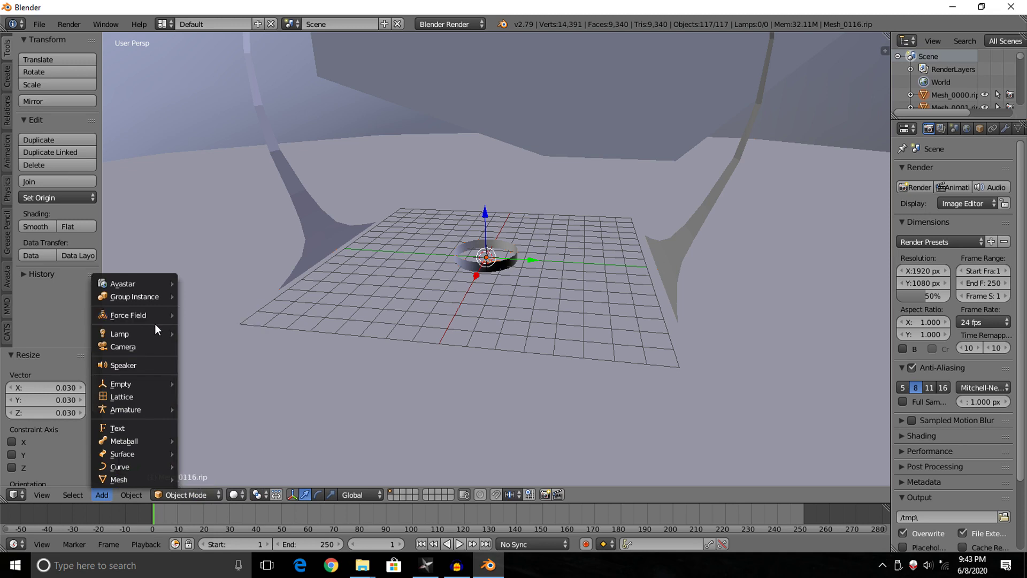
{"action": "mouse_move", "coordinate": [150, 330]}
{"action": "left_click", "coordinate": [216, 374]}
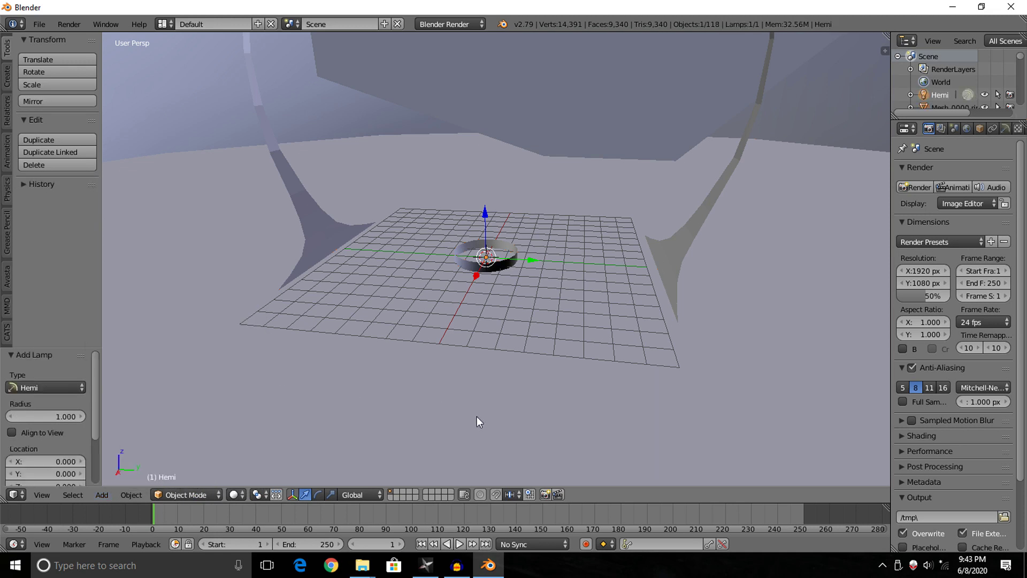
Switch viewport shading to Rendered and orbit the lit scene
{"action": "left_click", "coordinate": [228, 496]}
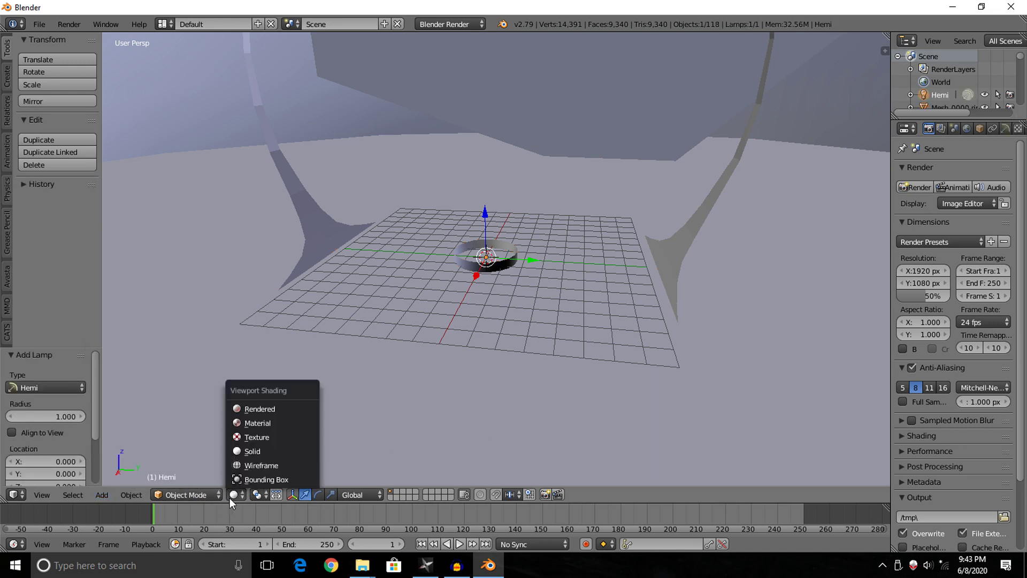
{"action": "left_click", "coordinate": [307, 410]}
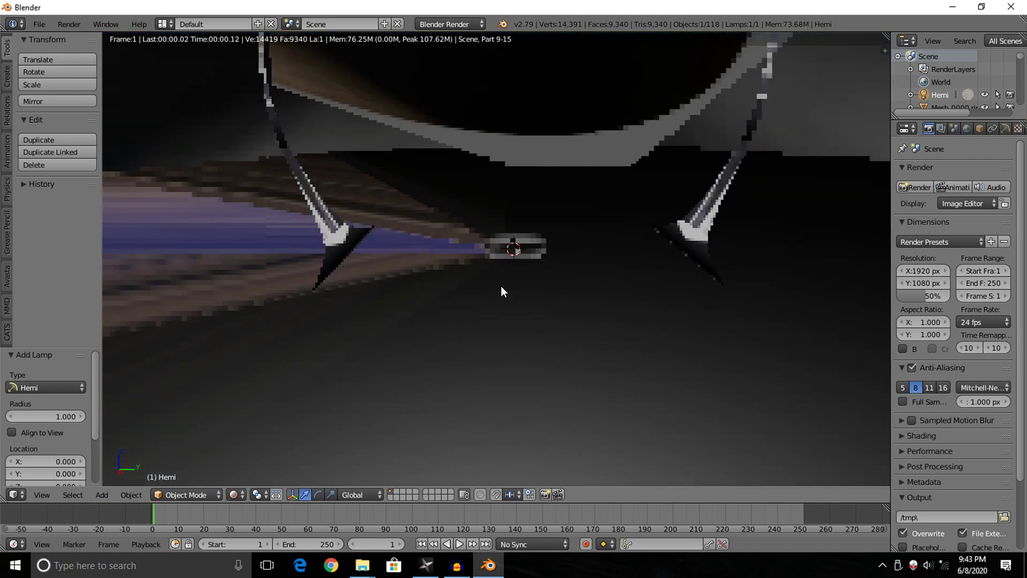
{"action": "middle_click_drag", "start_coordinate": [501, 287], "coordinate": [593, 336]}
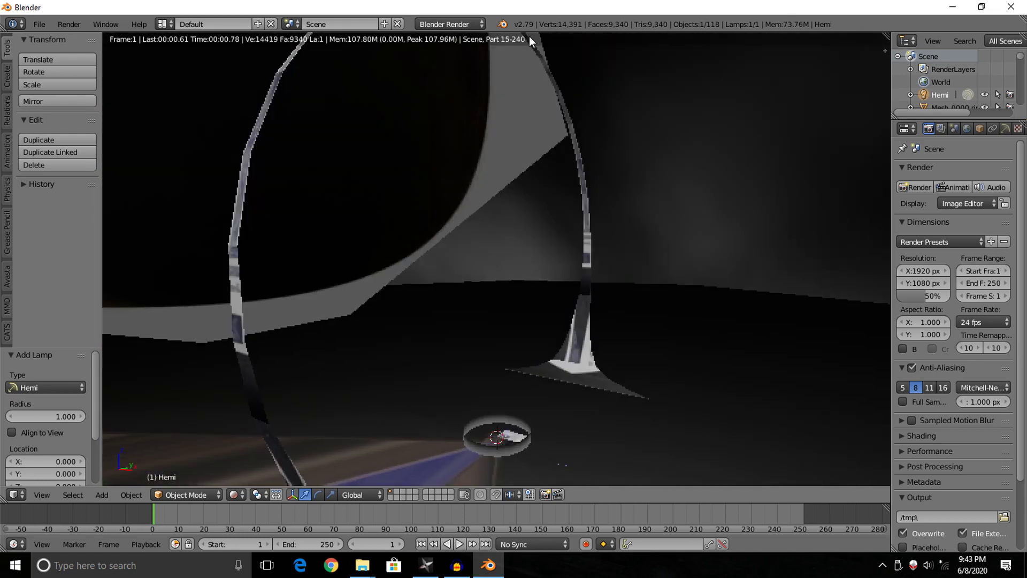
{"action": "middle_click_drag", "start_coordinate": [632, 255], "coordinate": [483, 386]}
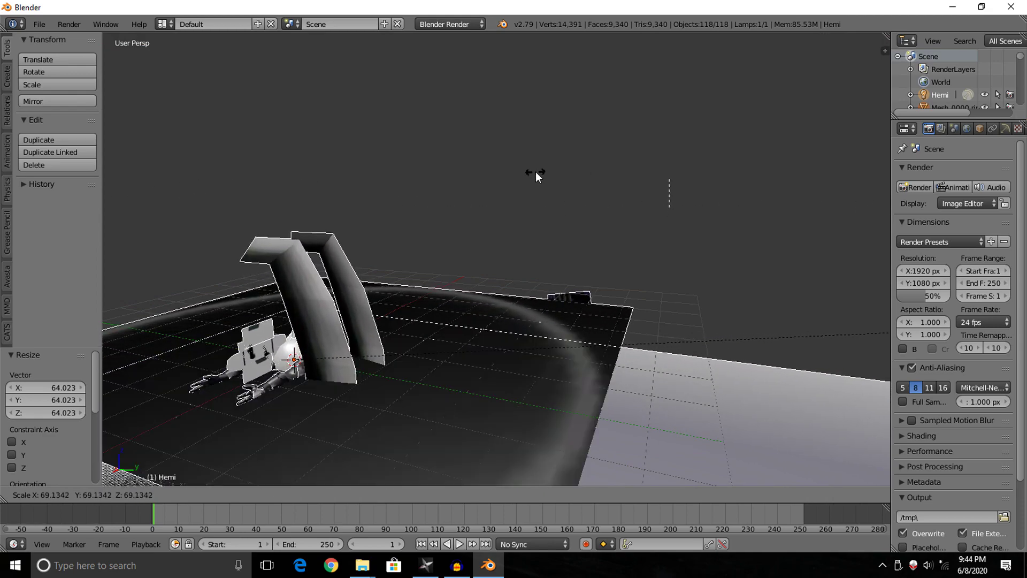
Confirm scaling to 71.985, then raise Mesh_0008.rip 1.522 on Z and undo it
{"action": "left_click", "coordinate": [542, 164]}
{"action": "middle_click_drag", "start_coordinate": [389, 321], "coordinate": [524, 355]}
{"action": "right_click", "coordinate": [428, 320]}
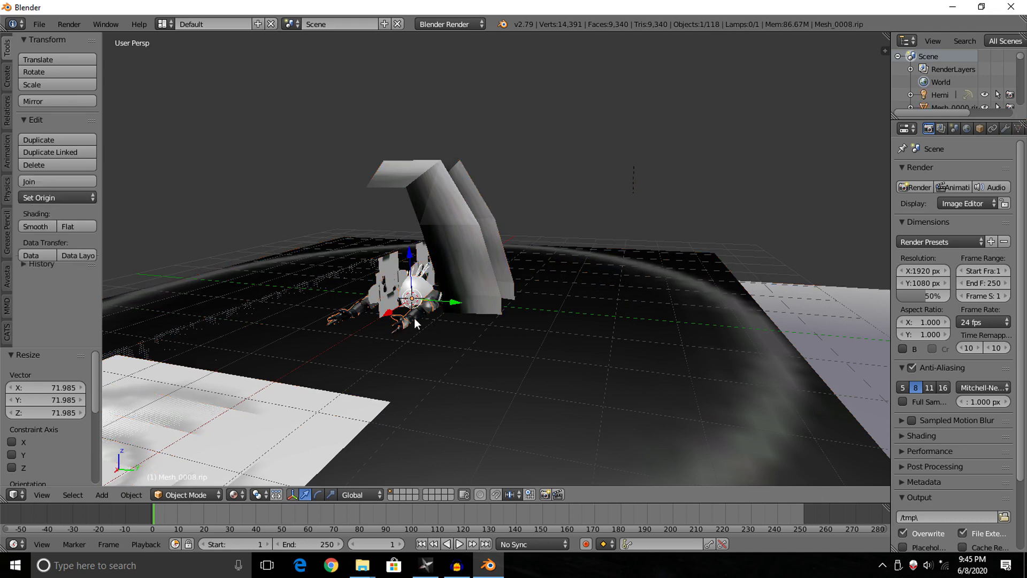
{"action": "key", "text": "g"}
{"action": "key", "text": "z"}
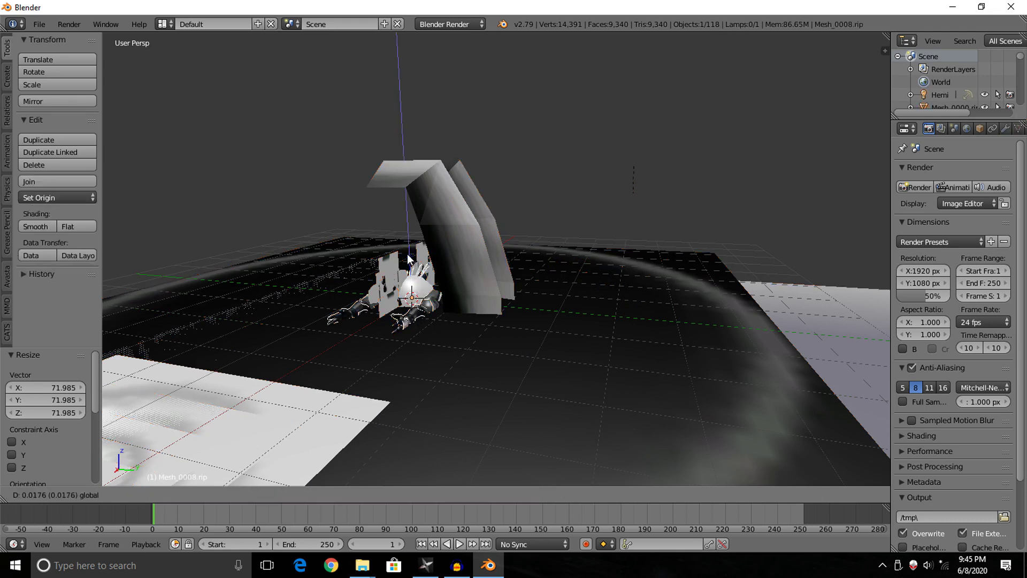
{"action": "left_click", "coordinate": [423, 179]}
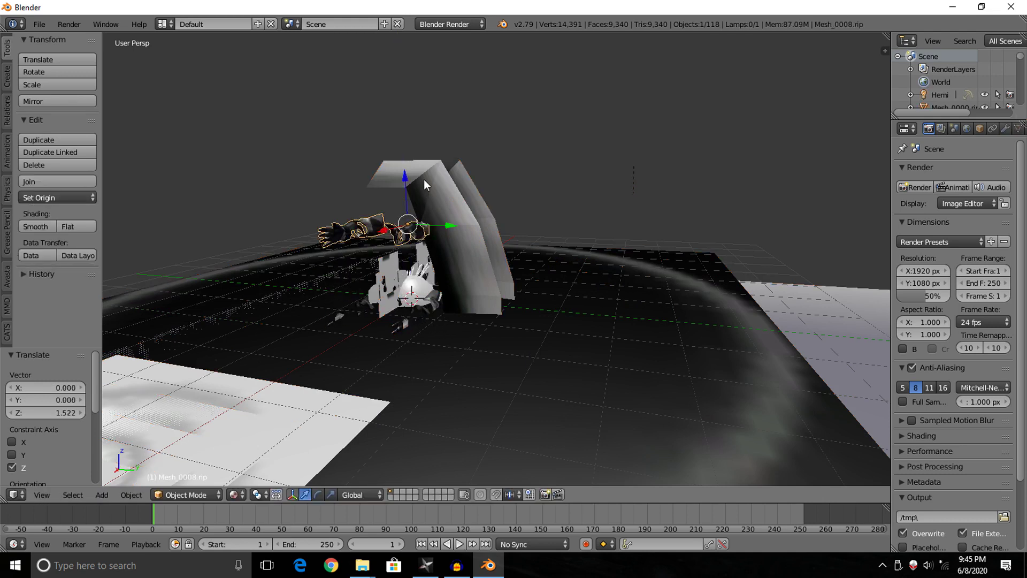
{"action": "key", "text": "ctrl+z"}
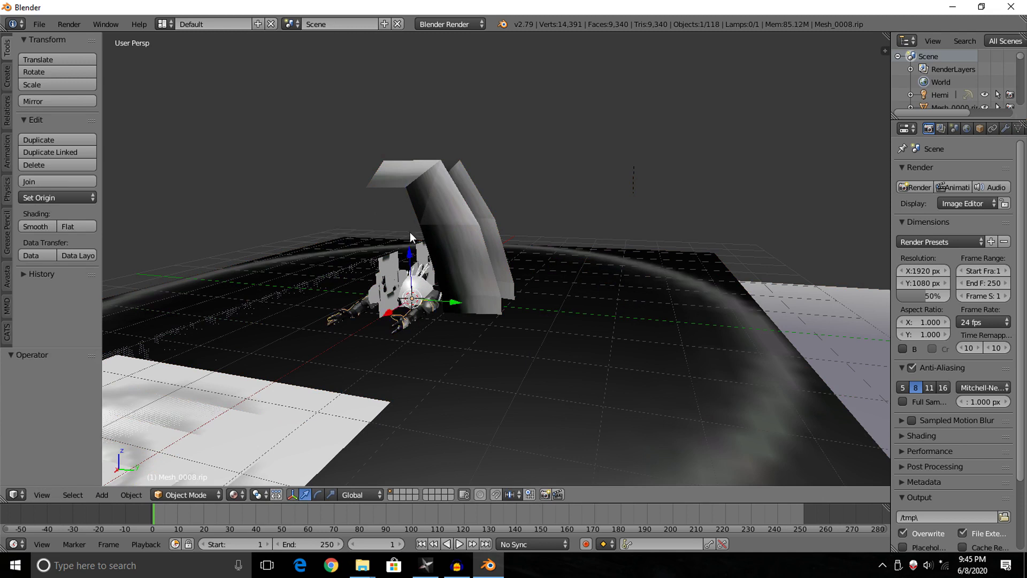
Try raising the arms mesh 1.298 on Z, undo it, and turn the view
{"action": "key", "text": "g"}
{"action": "key", "text": "z"}
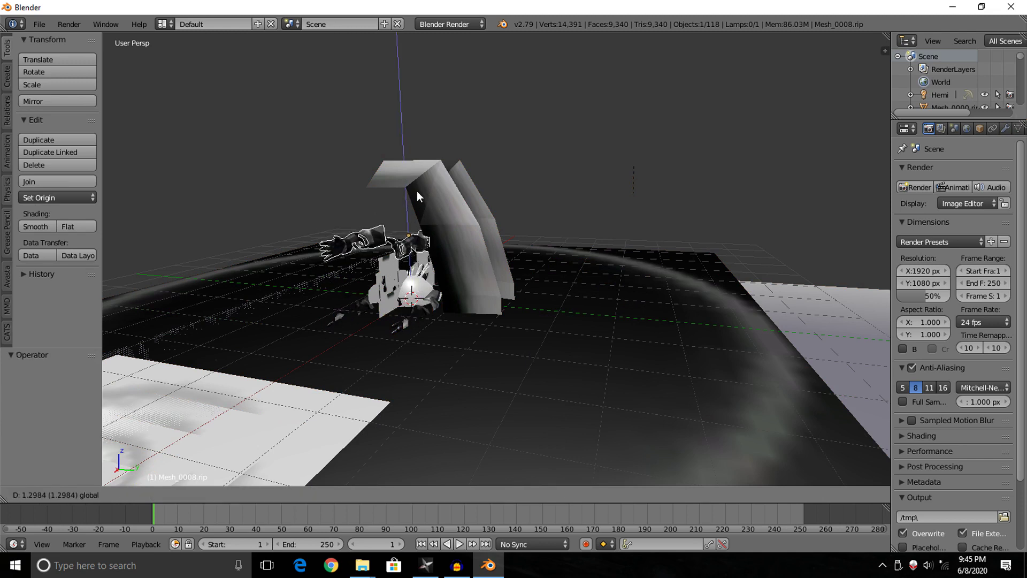
{"action": "left_click", "coordinate": [417, 190]}
{"action": "key", "text": "ctrl+z"}
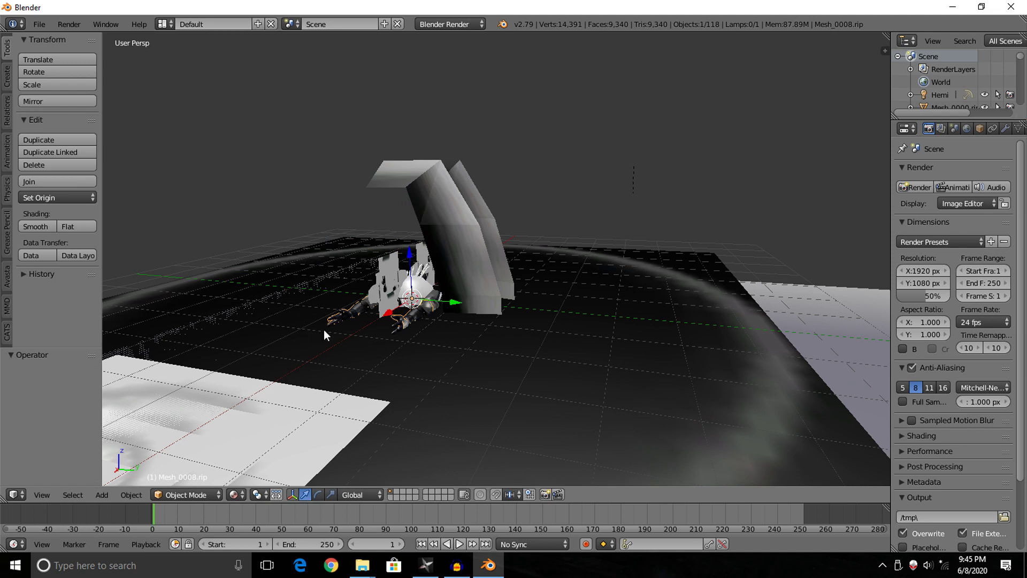
{"action": "scroll", "coordinate": [560, 262], "scroll_direction": "down", "scroll_amount": 5}
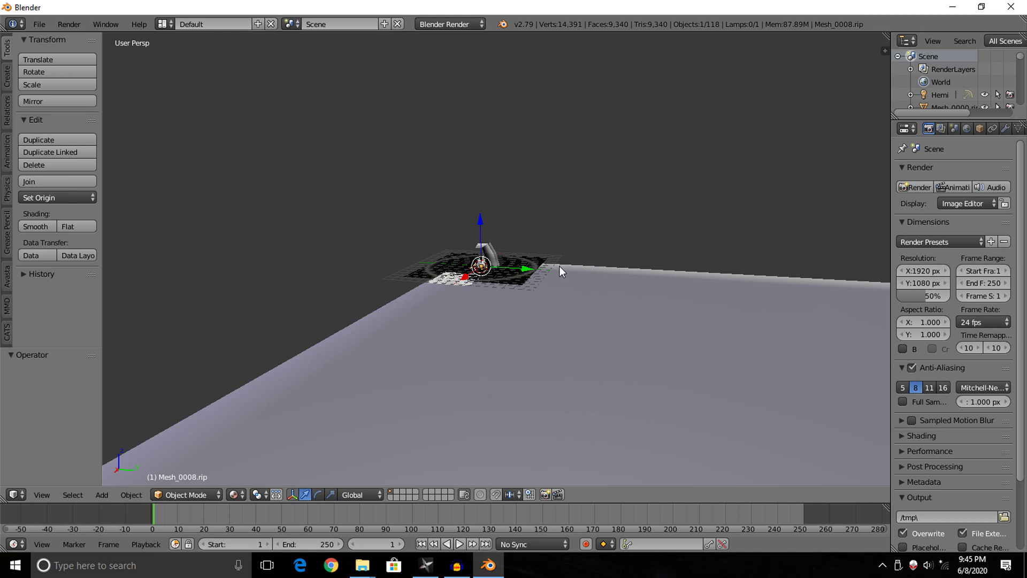
{"action": "scroll", "coordinate": [559, 265], "scroll_direction": "up", "scroll_amount": 5}
{"action": "middle_click_drag", "start_coordinate": [547, 272], "coordinate": [336, 301]}
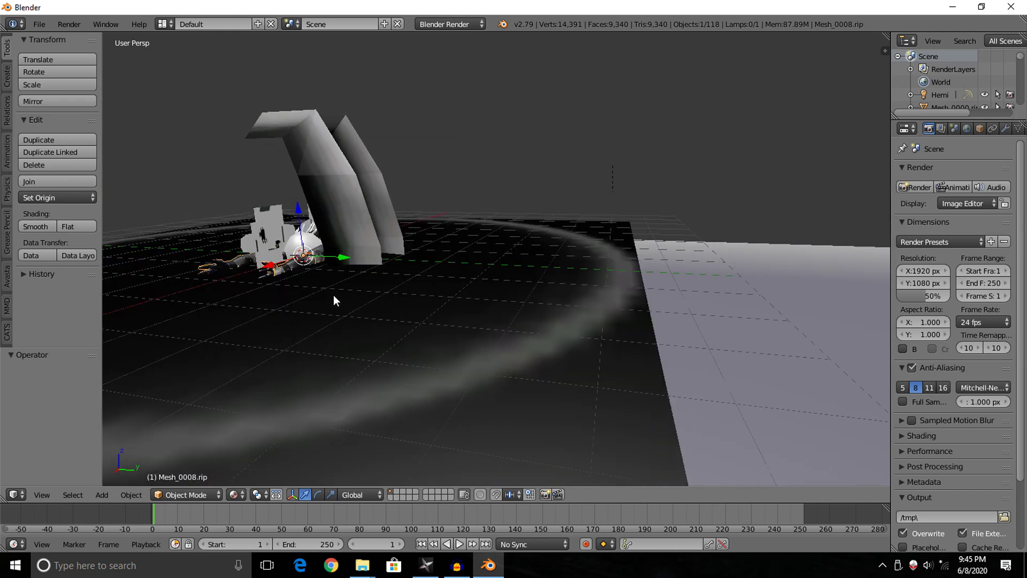
Select all 118 objects and apply Object > Transform > Geometry to Origin
{"action": "scroll", "coordinate": [602, 273], "scroll_direction": "down", "scroll_amount": 5}
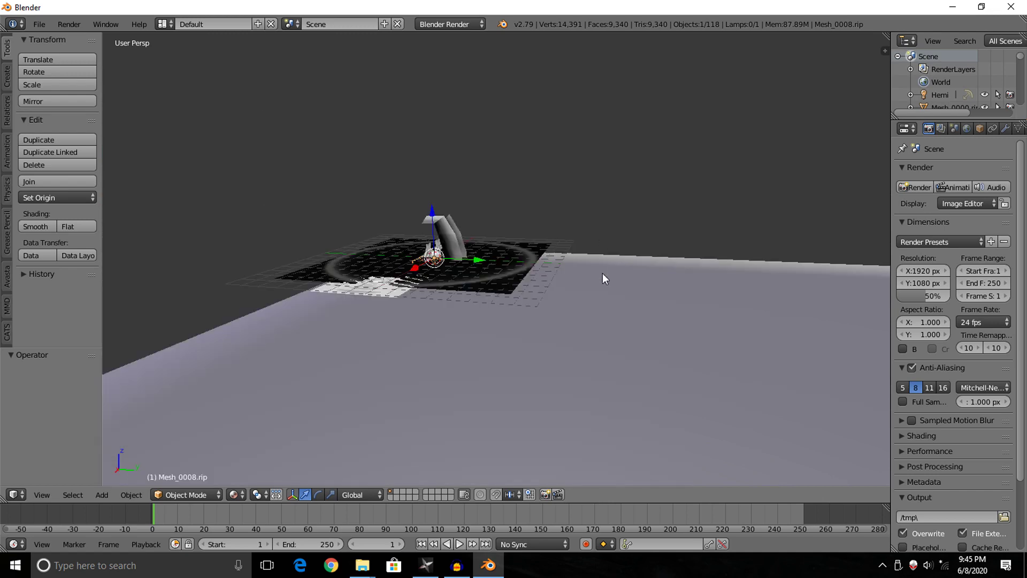
{"action": "middle_click_drag", "start_coordinate": [519, 264], "coordinate": [531, 269]}
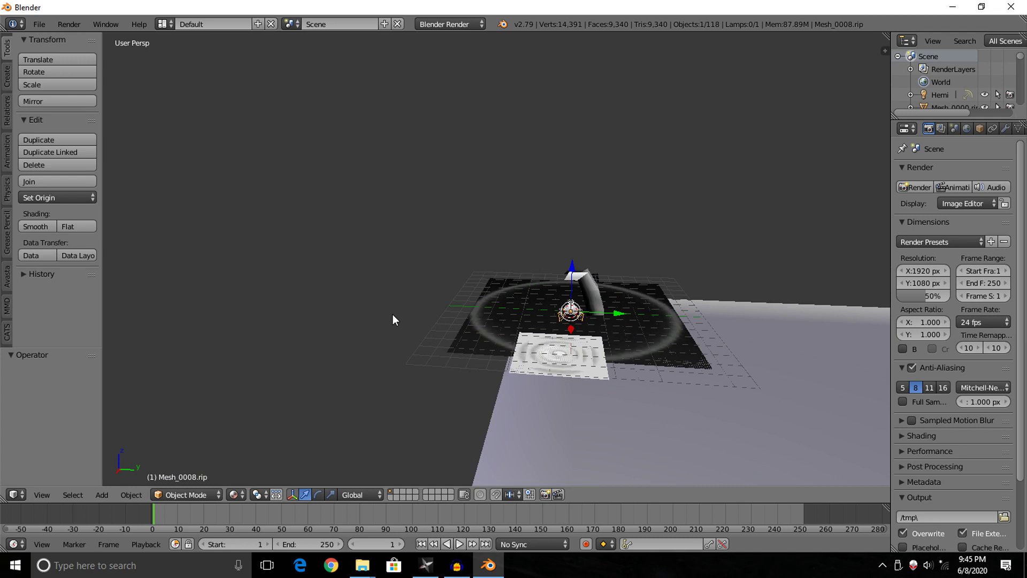
{"action": "scroll", "coordinate": [413, 312], "scroll_direction": "down", "scroll_amount": 3}
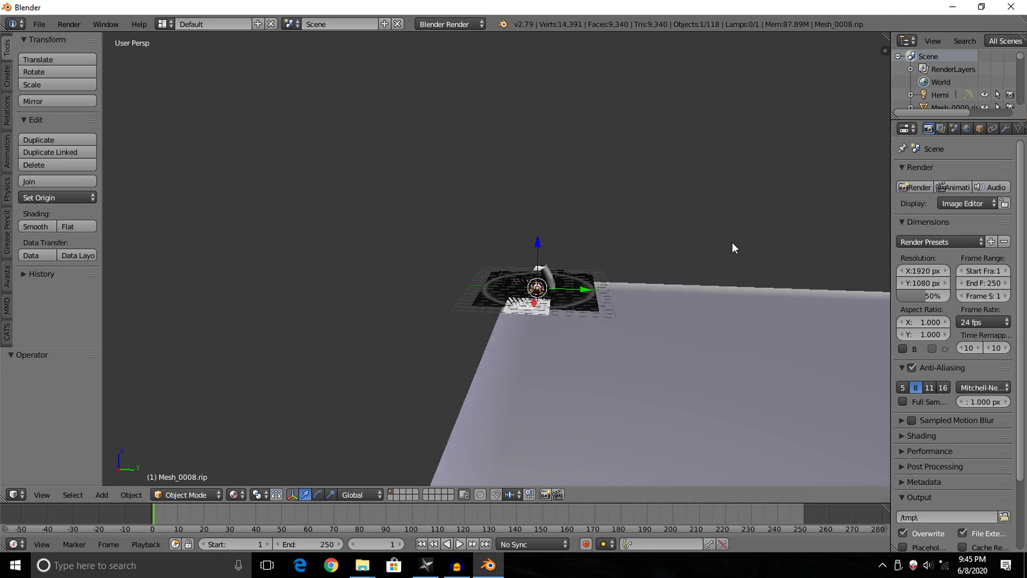
{"action": "key", "text": "a"}
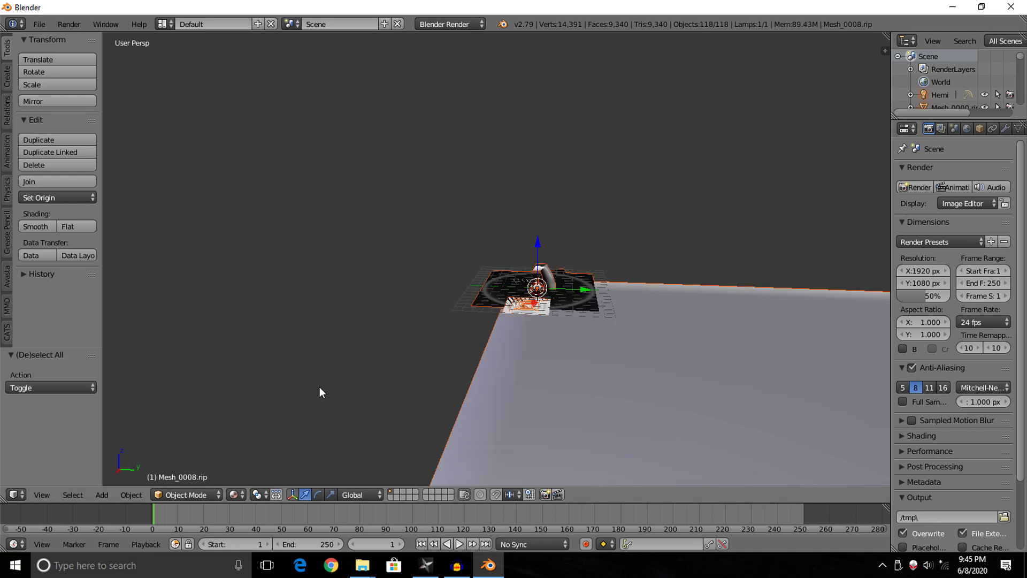
{"action": "left_click", "coordinate": [124, 496]}
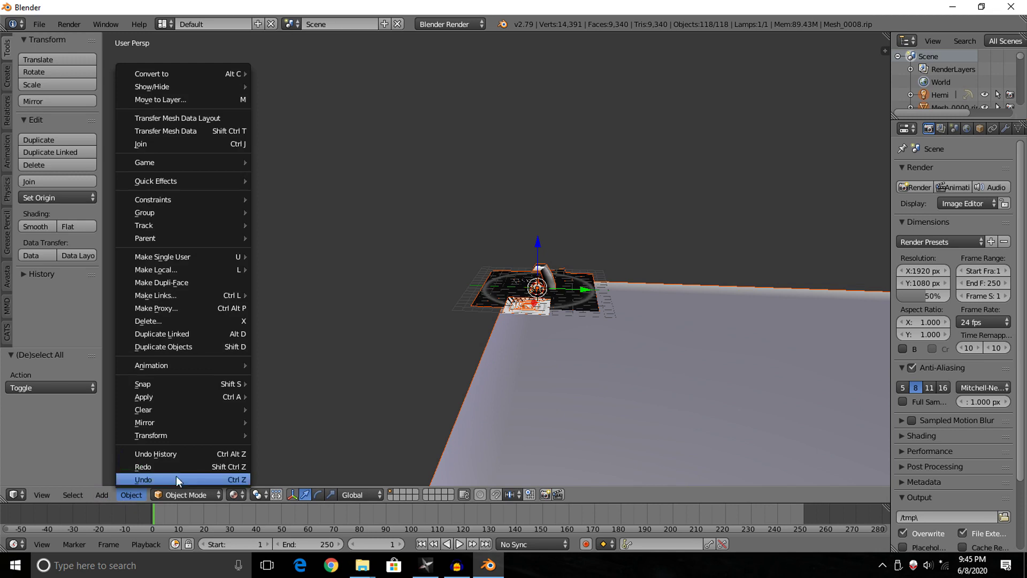
{"action": "mouse_move", "coordinate": [219, 435]}
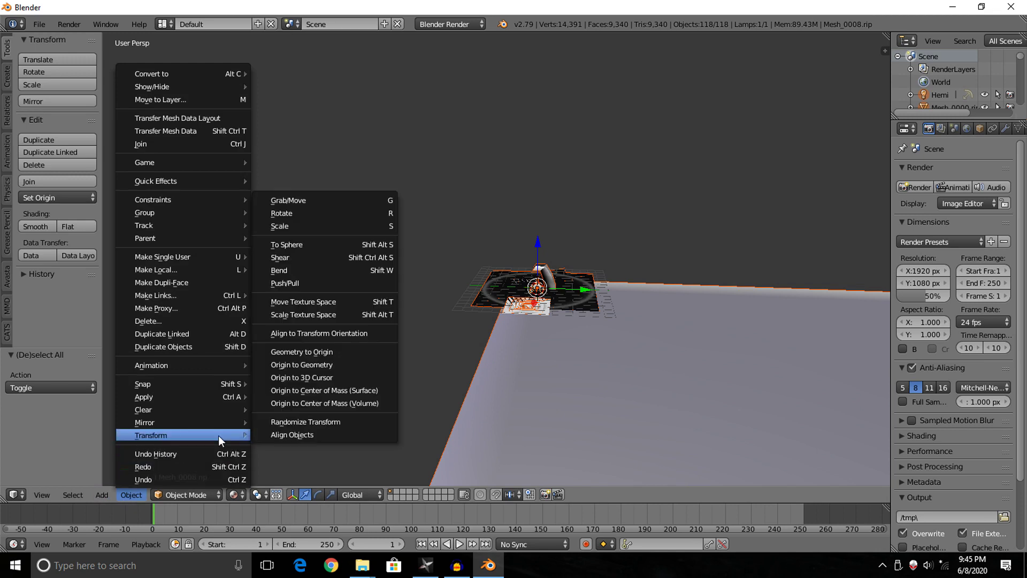
{"action": "left_click", "coordinate": [390, 354]}
{"action": "scroll", "coordinate": [585, 300], "scroll_direction": "up", "scroll_amount": 8}
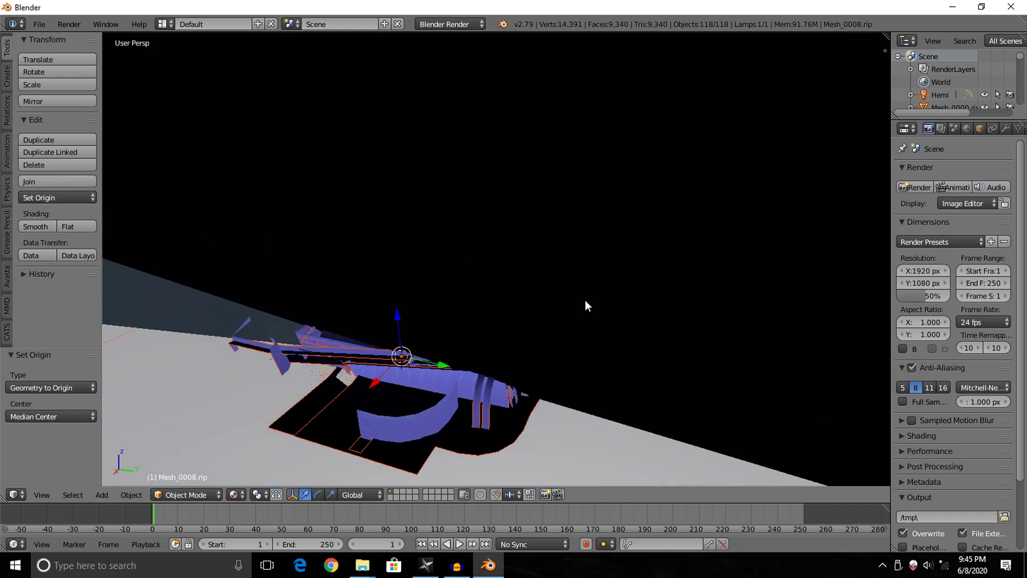
{"action": "scroll", "coordinate": [406, 304], "scroll_direction": "up", "scroll_amount": 8}
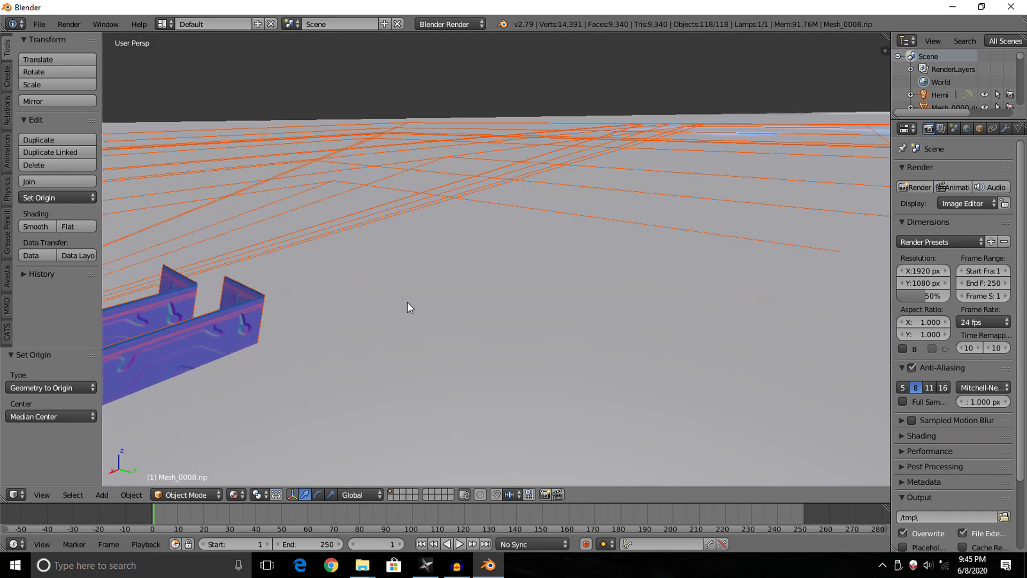
{"action": "scroll", "coordinate": [521, 290], "scroll_direction": "up", "scroll_amount": 8}
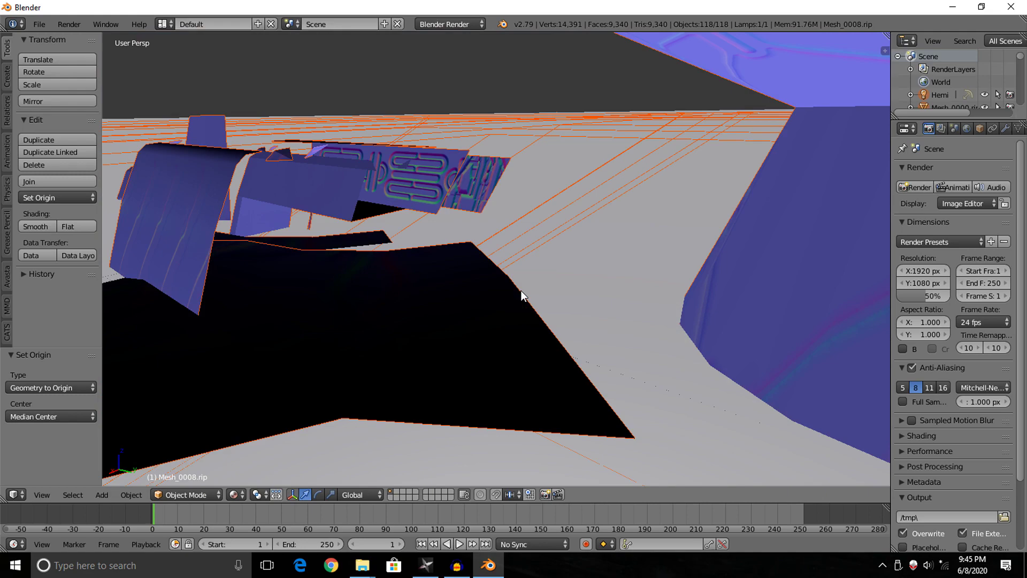
{"action": "scroll", "coordinate": [433, 276], "scroll_direction": "down", "scroll_amount": 10}
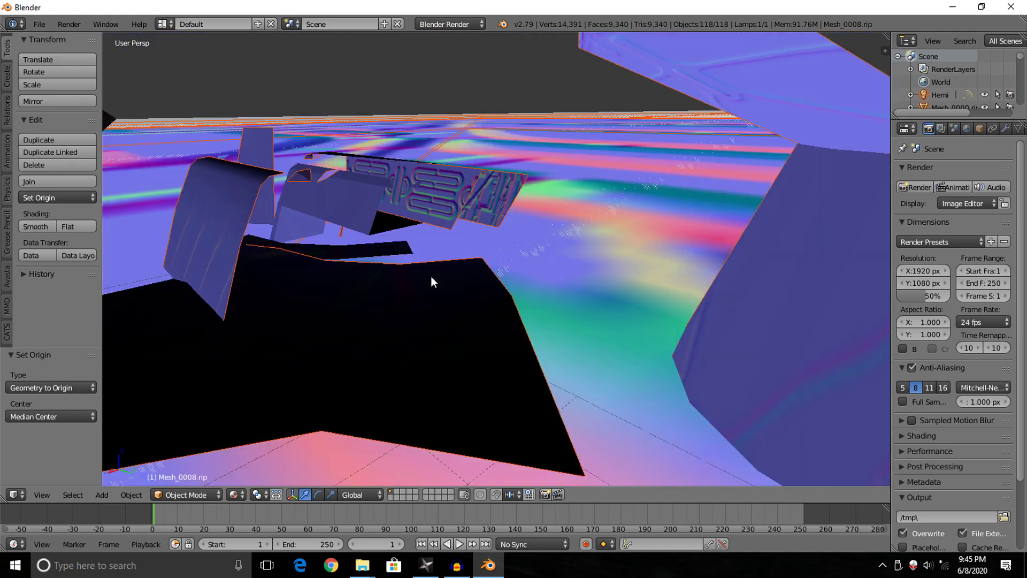
{"action": "scroll", "coordinate": [605, 274], "scroll_direction": "down", "scroll_amount": 3}
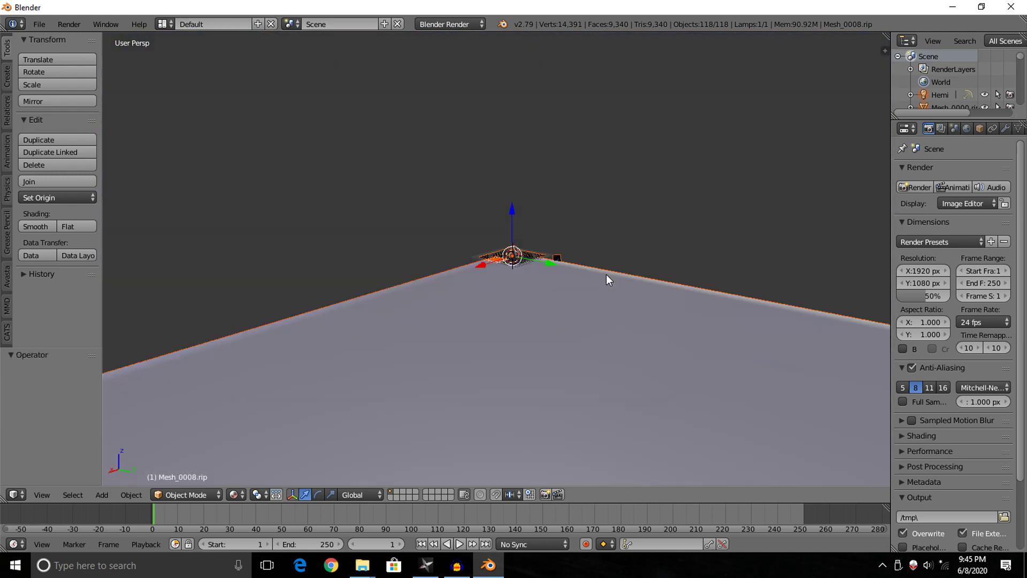
{"action": "scroll", "coordinate": [596, 274], "scroll_direction": "up", "scroll_amount": 6}
{"action": "scroll", "coordinate": [624, 262], "scroll_direction": "down", "scroll_amount": 5}
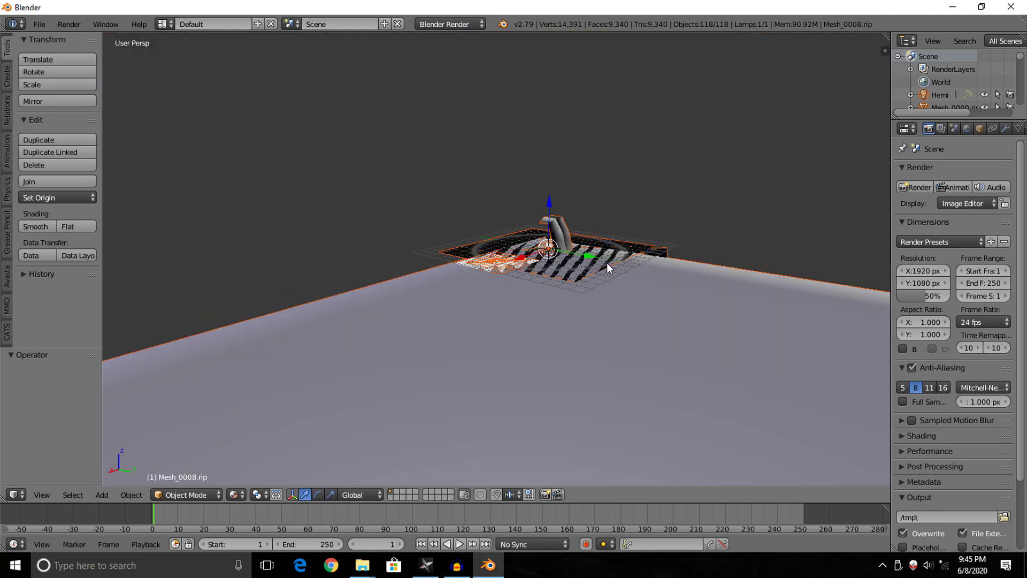
{"action": "scroll", "coordinate": [572, 289], "scroll_direction": "up", "scroll_amount": 6}
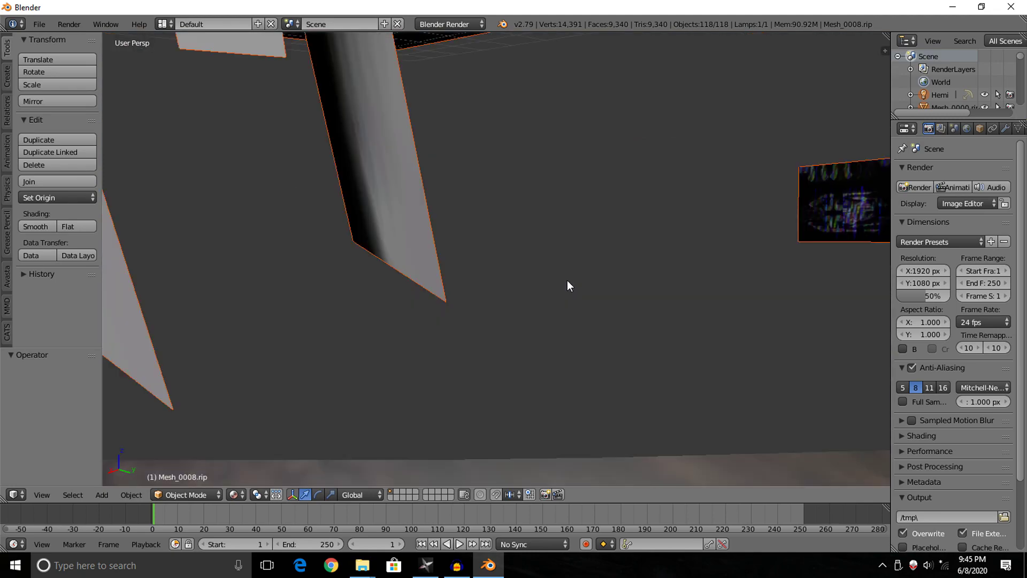
{"action": "scroll", "coordinate": [578, 289], "scroll_direction": "up", "scroll_amount": 2}
Zoom in and out around the model to find Master Chief's forearm pieces
{"action": "scroll", "coordinate": [583, 291], "scroll_direction": "down", "scroll_amount": 4}
{"action": "scroll", "coordinate": [582, 290], "scroll_direction": "up", "scroll_amount": 1}
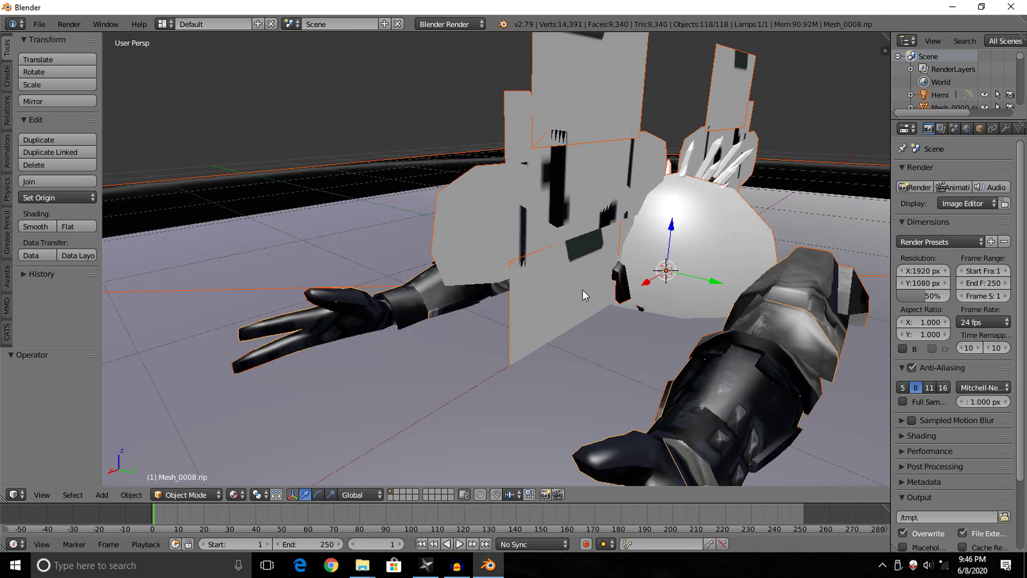
{"action": "scroll", "coordinate": [583, 290], "scroll_direction": "down", "scroll_amount": 4}
{"action": "scroll", "coordinate": [583, 293], "scroll_direction": "up", "scroll_amount": 4}
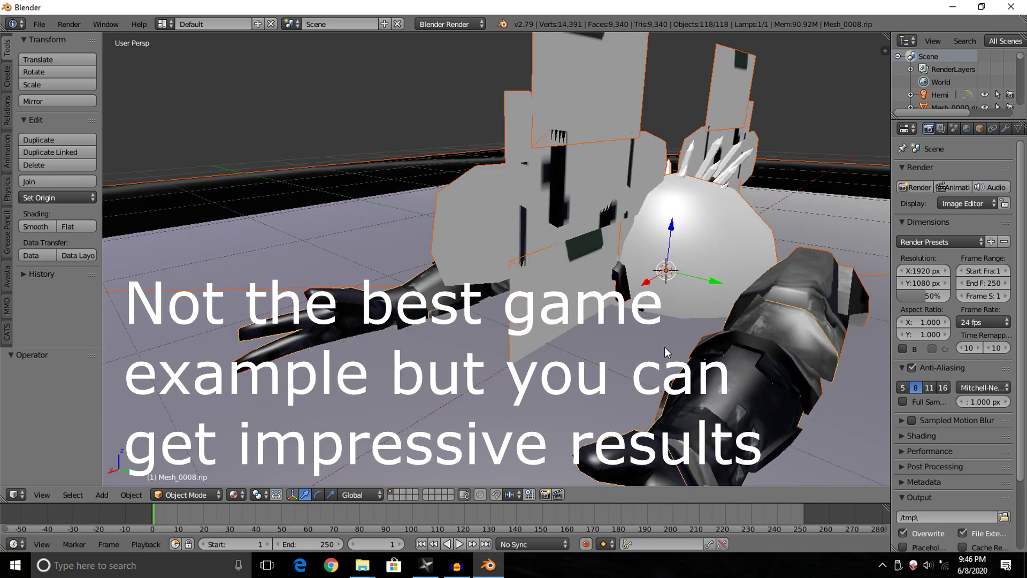
{"action": "scroll", "coordinate": [663, 345], "scroll_direction": "up", "scroll_amount": 5}
{"action": "scroll", "coordinate": [657, 340], "scroll_direction": "down", "scroll_amount": 2}
{"action": "scroll", "coordinate": [663, 344], "scroll_direction": "down", "scroll_amount": 4}
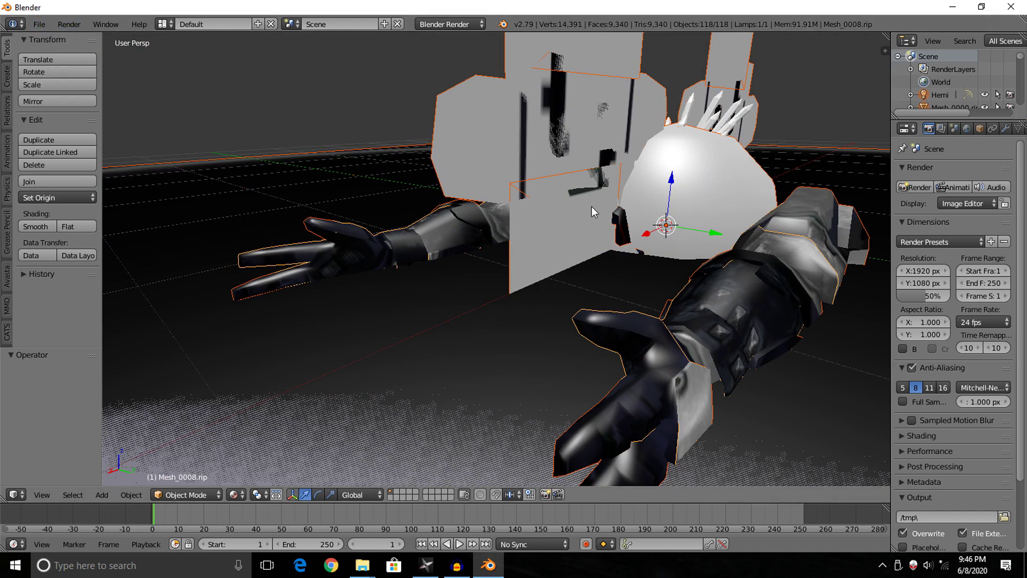
{"action": "scroll", "coordinate": [593, 213], "scroll_direction": "down", "scroll_amount": 8}
{"action": "scroll", "coordinate": [593, 216], "scroll_direction": "up", "scroll_amount": 8}
Select the four arm pieces: forearm, glove and two other arm meshes
{"action": "right_click", "coordinate": [771, 261]}
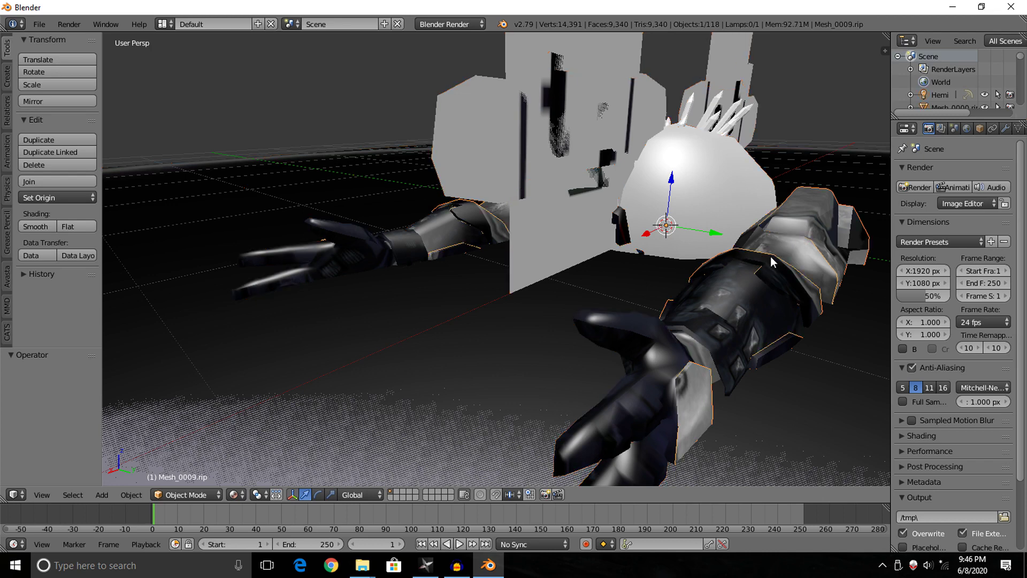
{"action": "right_click", "coordinate": [624, 301], "text": "shift"}
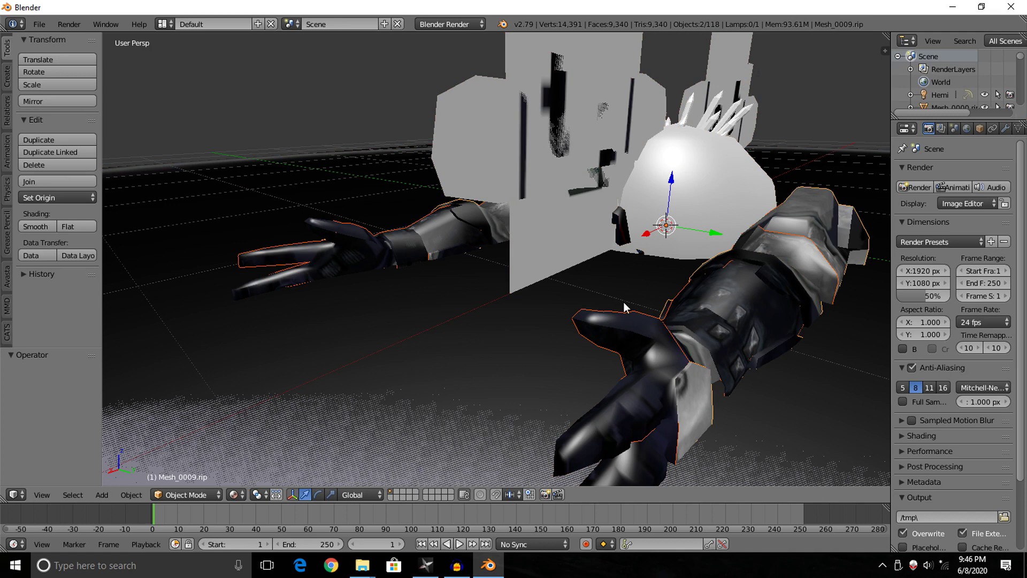
{"action": "right_click", "coordinate": [663, 393], "text": "shift"}
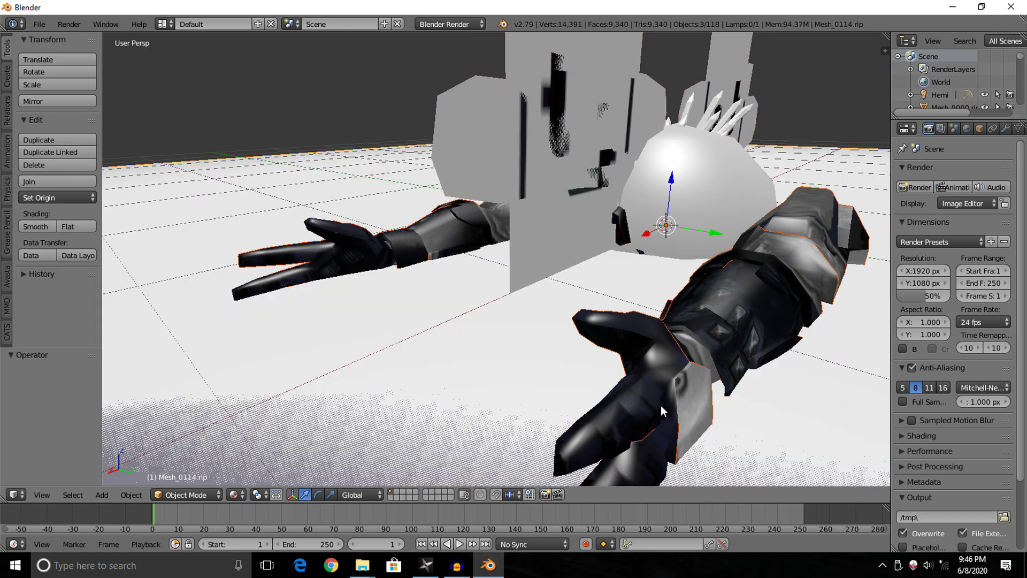
{"action": "right_click", "coordinate": [302, 212], "text": "shift"}
Invert the selection and delete all the non-arm objects
{"action": "left_click", "coordinate": [74, 494]}
{"action": "left_click", "coordinate": [138, 438]}
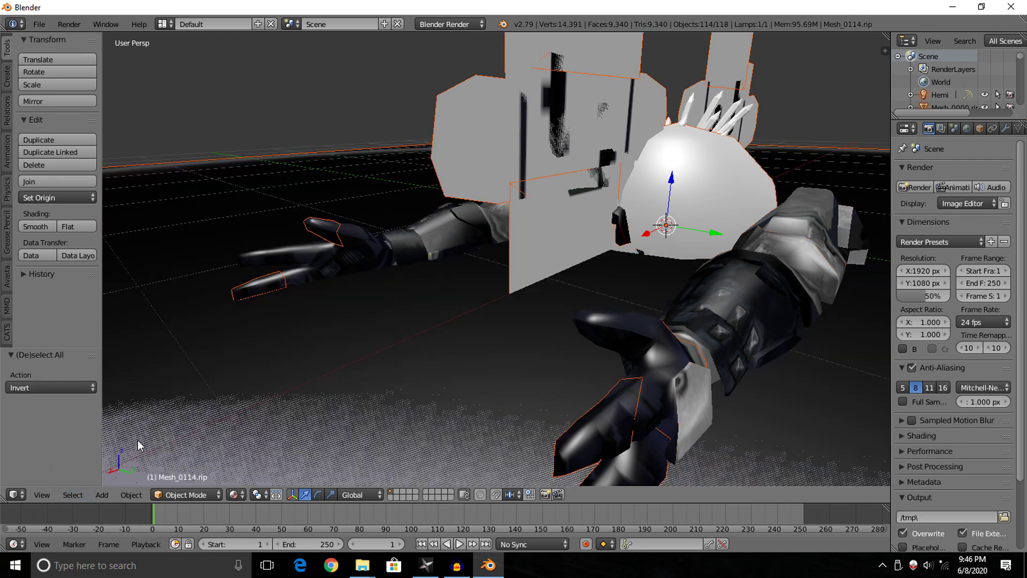
{"action": "key", "text": "x"}
{"action": "left_click", "coordinate": [301, 405]}
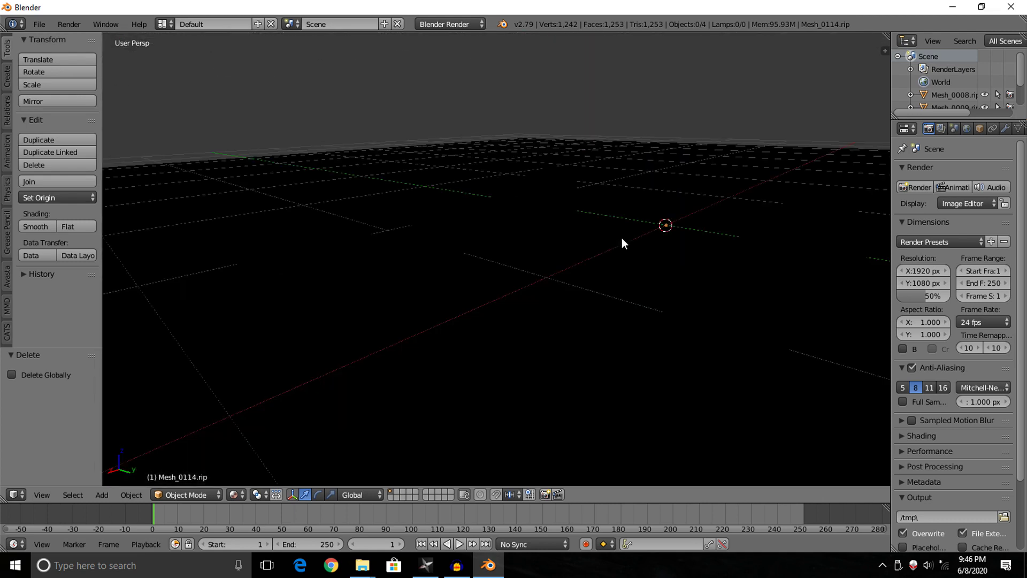
Add a Hemi lamp to light the arms
{"action": "left_click", "coordinate": [102, 493]}
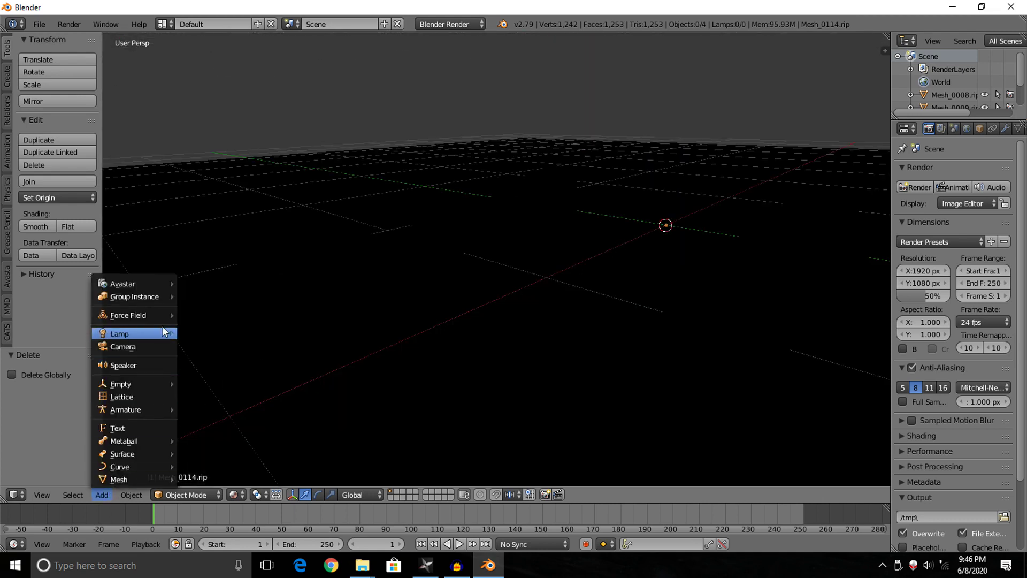
{"action": "mouse_move", "coordinate": [163, 329]}
{"action": "left_click", "coordinate": [214, 372]}
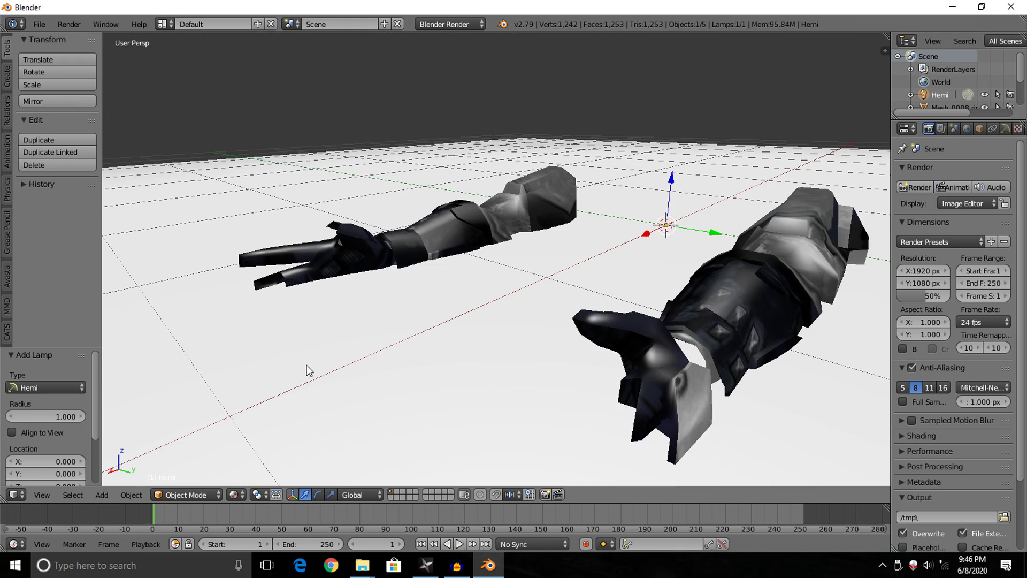
Delete the lamp and ground plane, inspect the arms, then undo the plane deletion
{"action": "key", "text": "x"}
{"action": "left_click", "coordinate": [537, 274]}
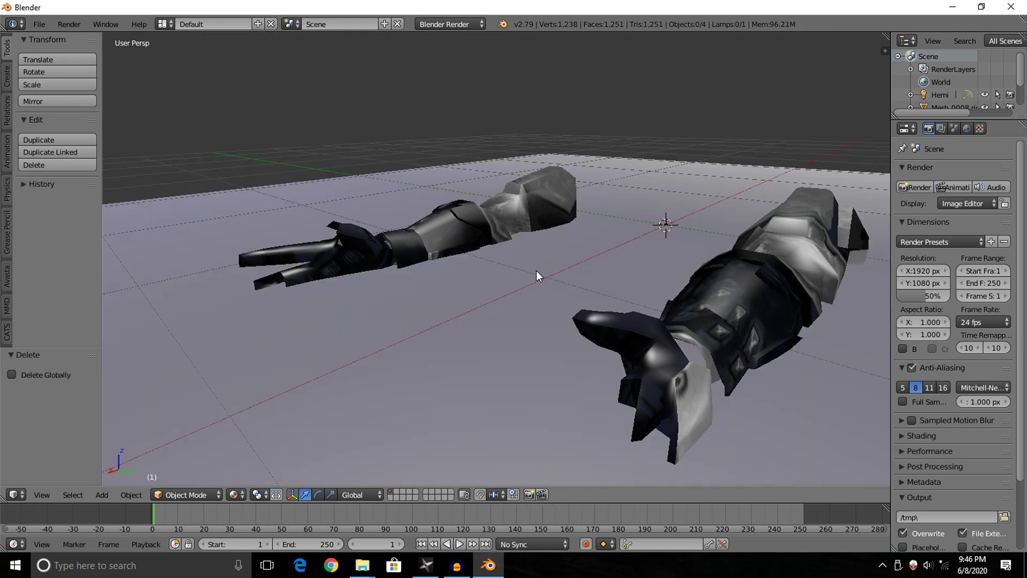
{"action": "key", "text": "x"}
{"action": "left_click", "coordinate": [557, 268]}
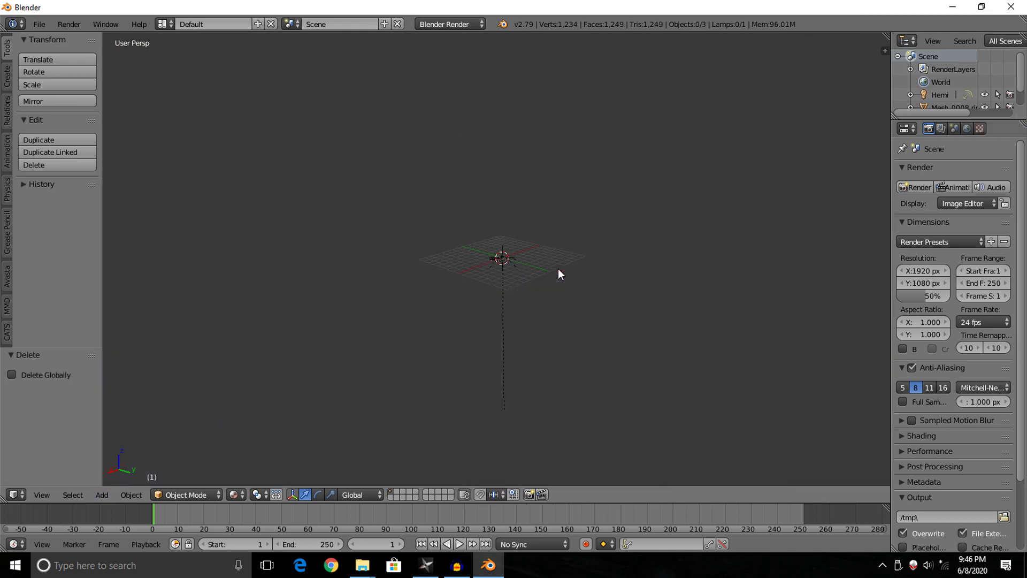
{"action": "middle_click_drag", "start_coordinate": [558, 269], "coordinate": [637, 264]}
{"action": "scroll", "coordinate": [637, 264], "scroll_direction": "down", "scroll_amount": 6}
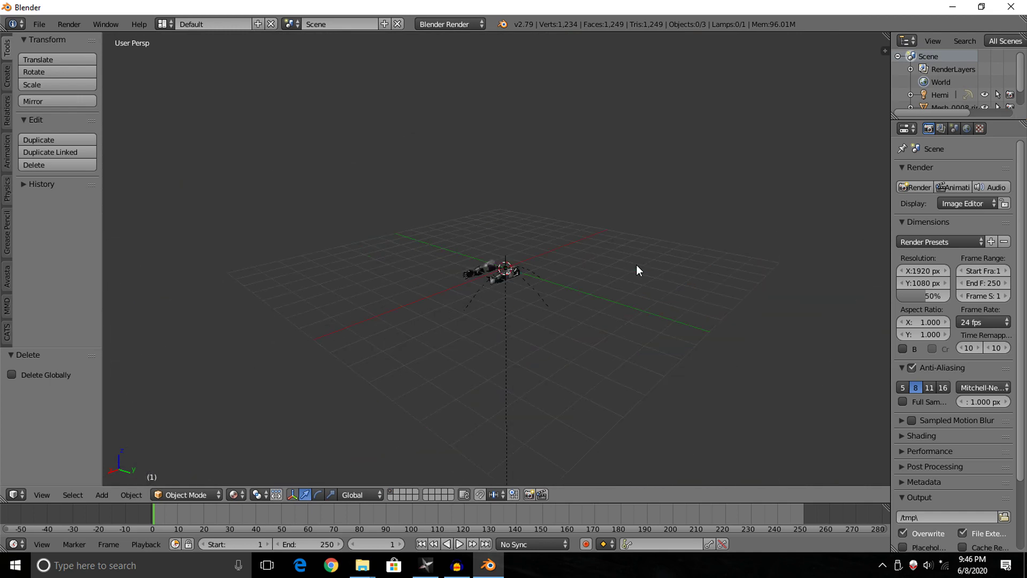
{"action": "scroll", "coordinate": [584, 293], "scroll_direction": "down", "scroll_amount": 5}
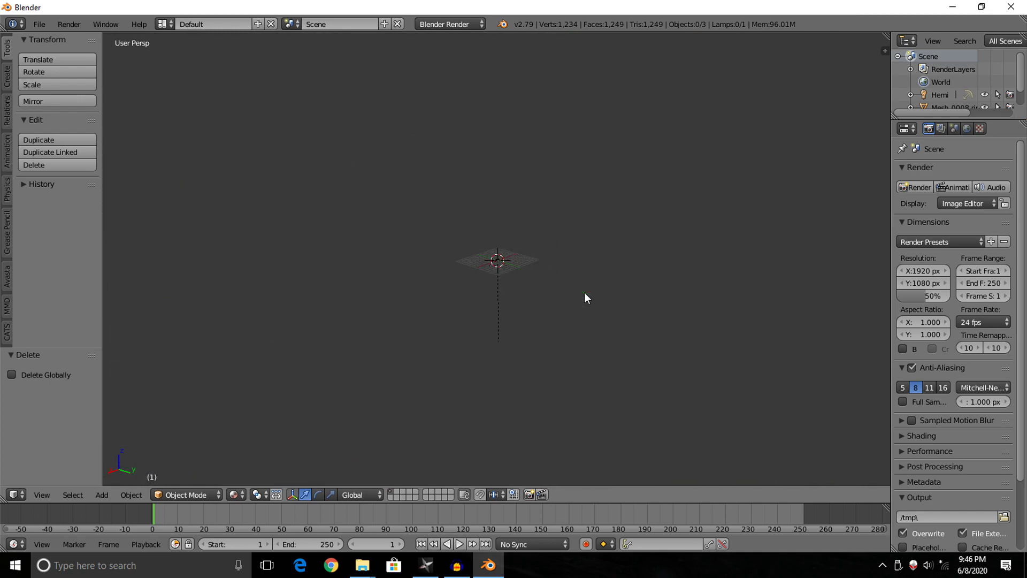
{"action": "scroll", "coordinate": [584, 292], "scroll_direction": "up", "scroll_amount": 8}
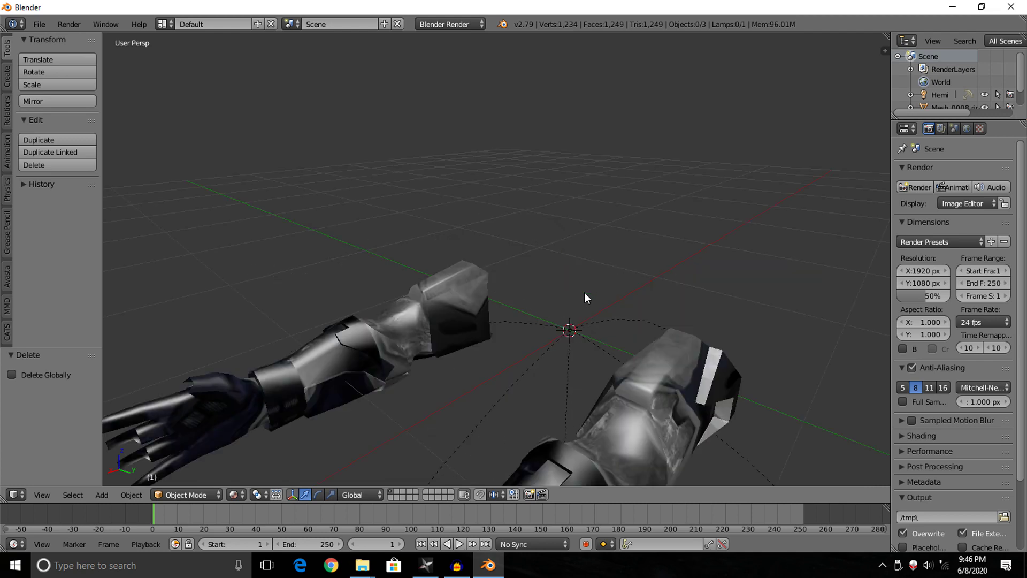
{"action": "scroll", "coordinate": [584, 292], "scroll_direction": "down", "scroll_amount": 6}
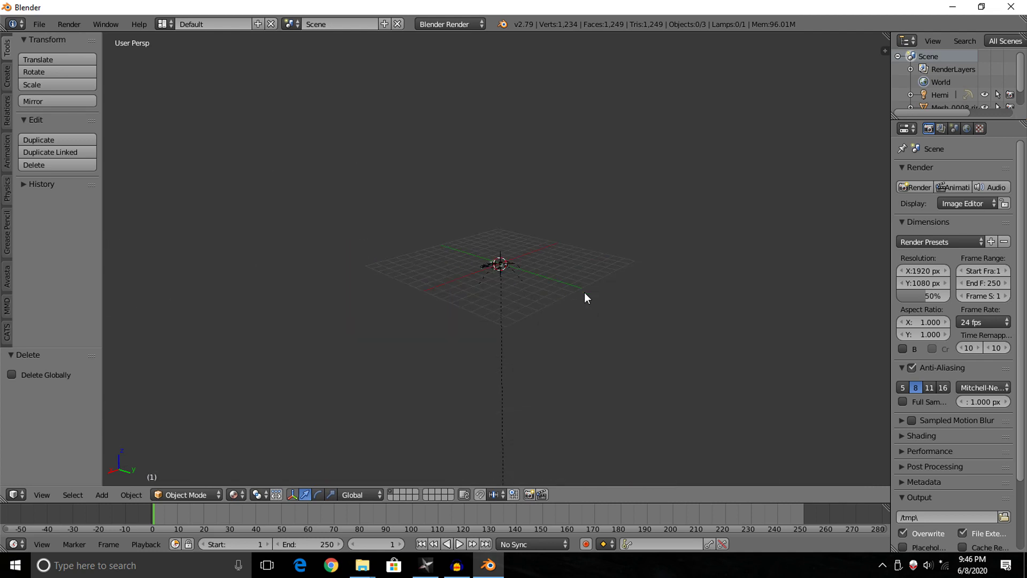
{"action": "key", "text": "ctrl+z"}
Restore the Hemi lamp, apply Geometry to Origin (Median Center), and frame the whole scene
{"action": "key", "text": "ctrl+z"}
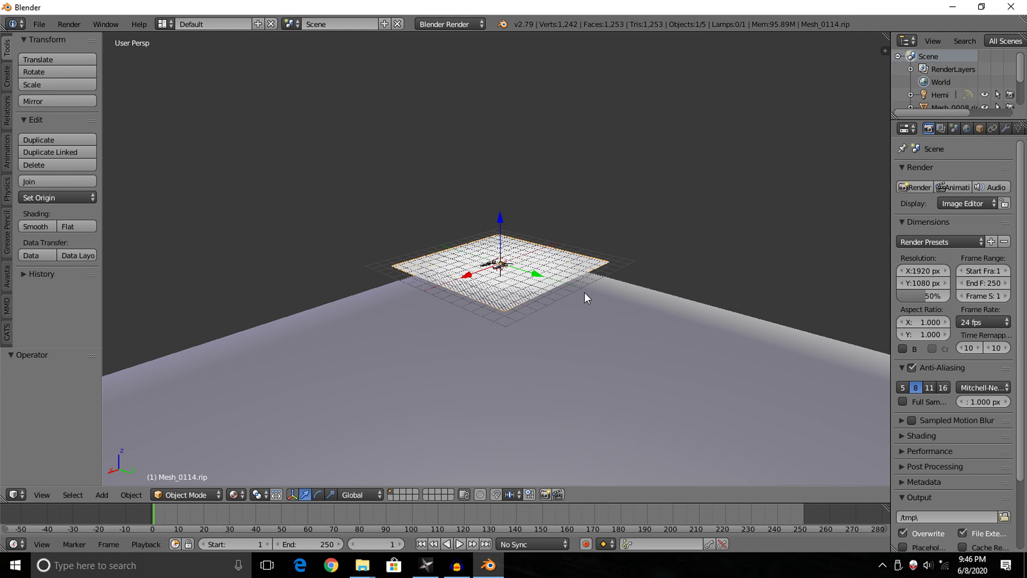
{"action": "key", "text": "ctrl+z"}
{"action": "key", "text": "ctrl+z"}
{"action": "key", "text": "ctrl+shift+z"}
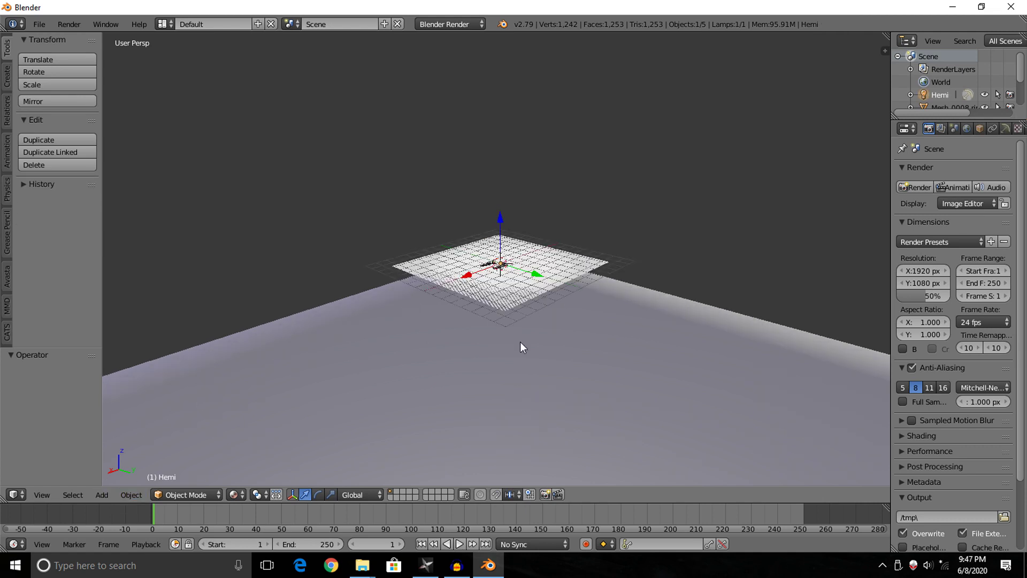
{"action": "left_click", "coordinate": [128, 494]}
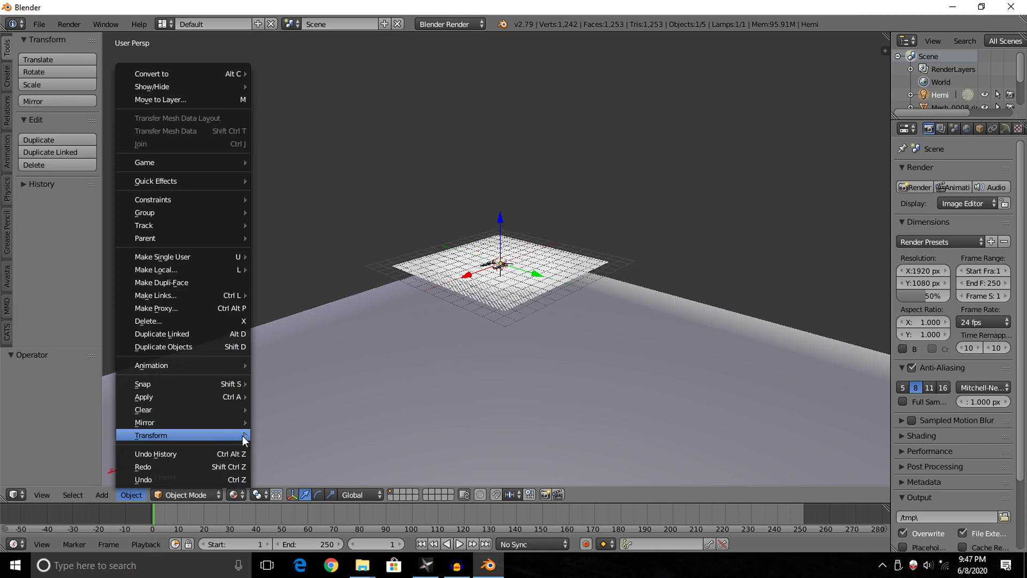
{"action": "mouse_move", "coordinate": [242, 435]}
{"action": "left_click", "coordinate": [374, 351]}
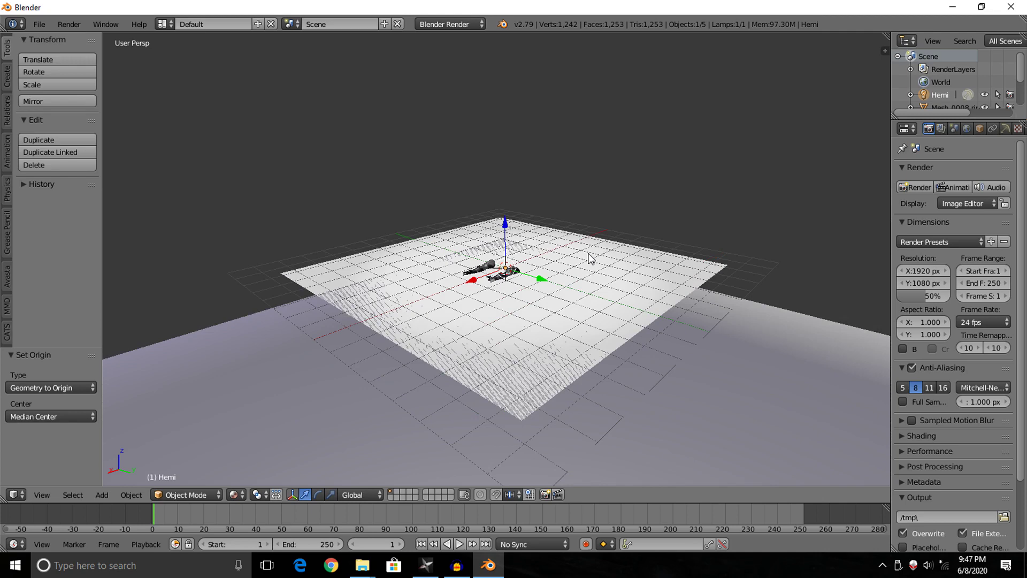
{"action": "key", "text": "Home"}
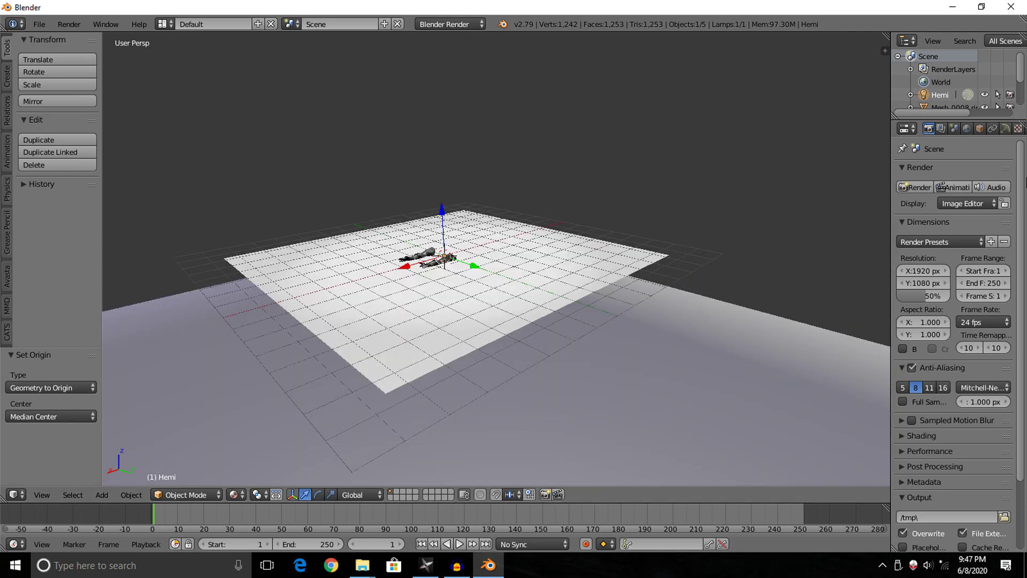